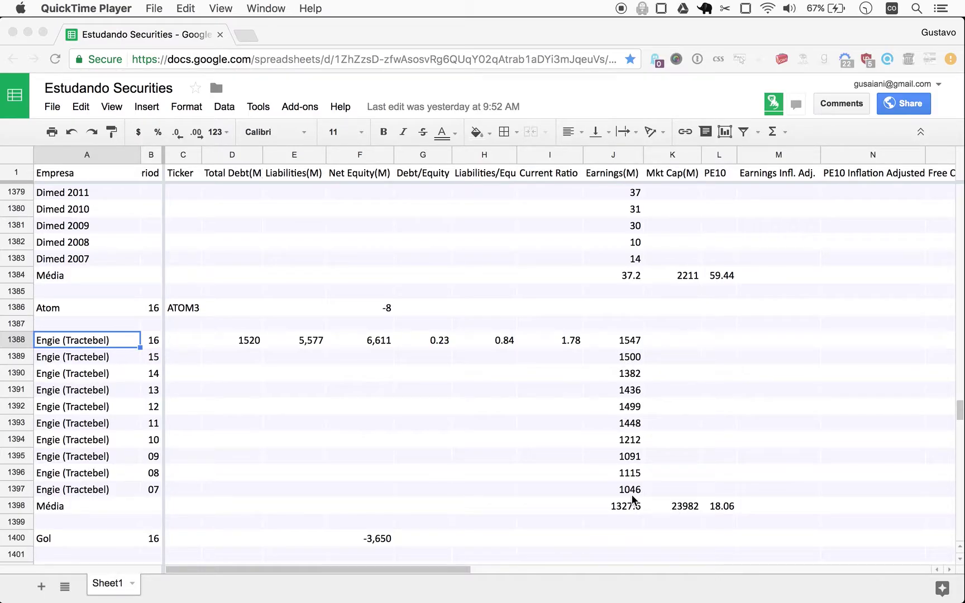
Enter 1547 in cell M1388 as Engie's 2016 inflation-adjusted earnings.
key("F1")
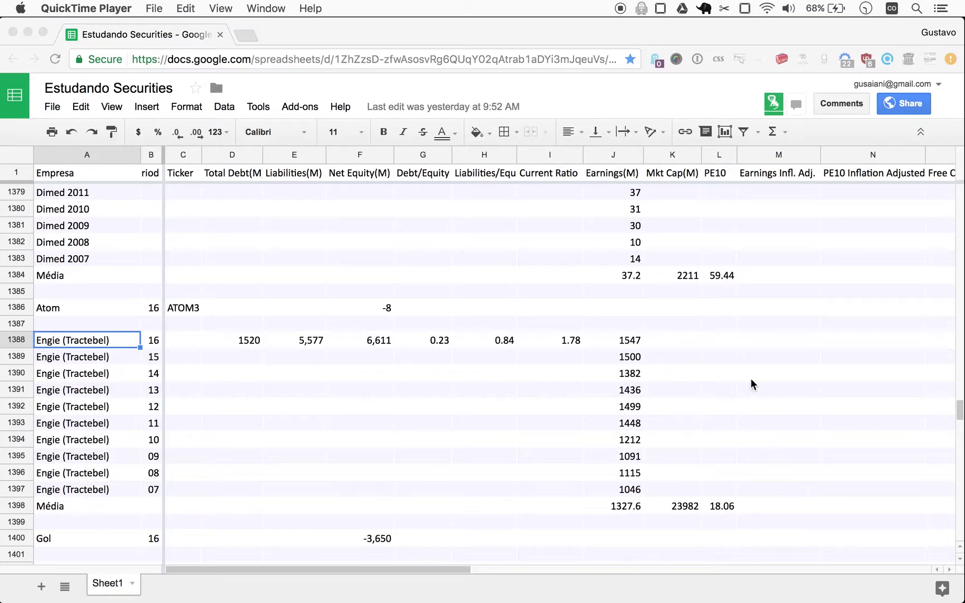
left_click(745, 339)
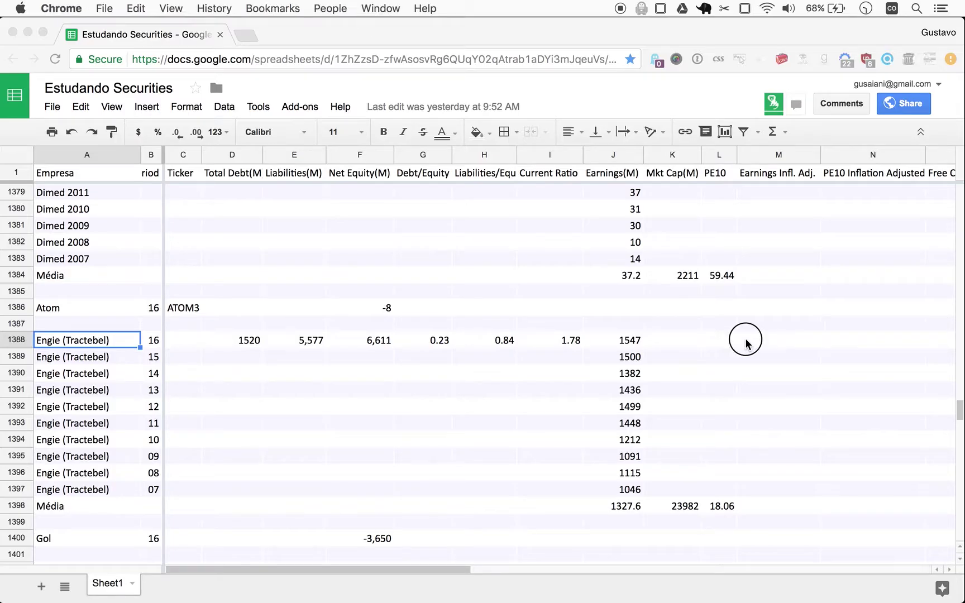
left_click(754, 340)
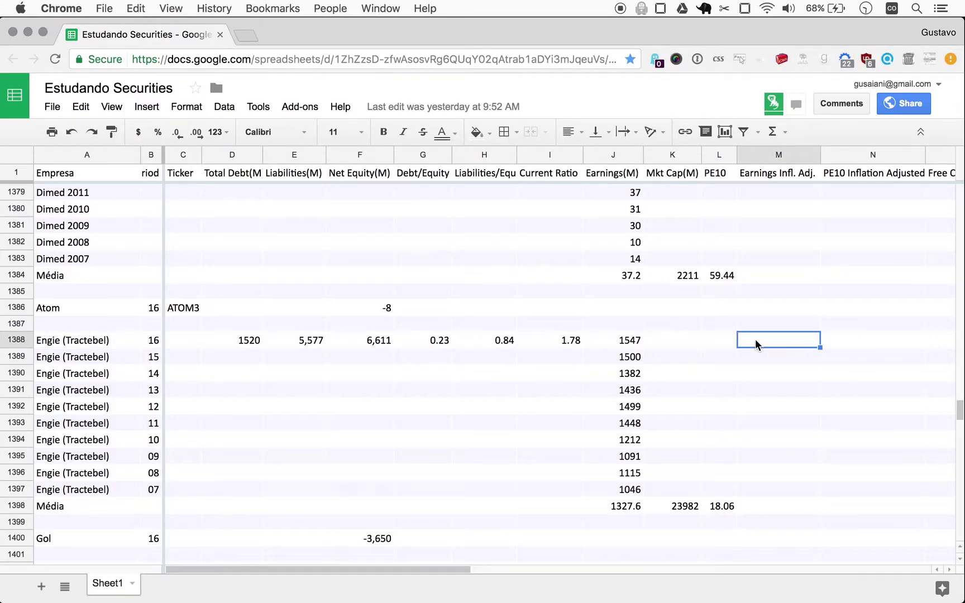
type("14")
key("BackSpace")
type("547")
key("Return")
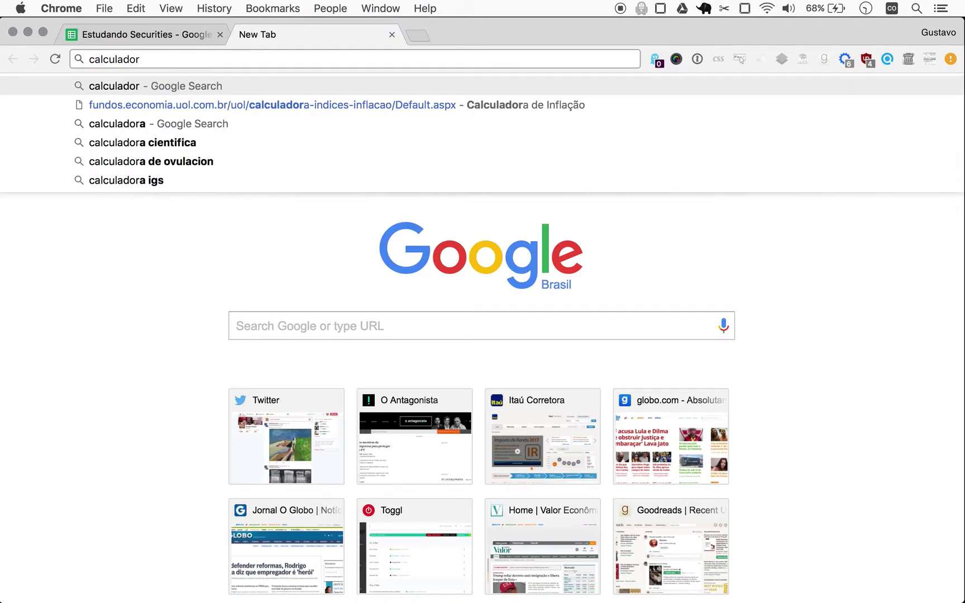
Open the UOL Calculadora de Inflação with IGP-M selected, then a blank tab.
type("a infl")
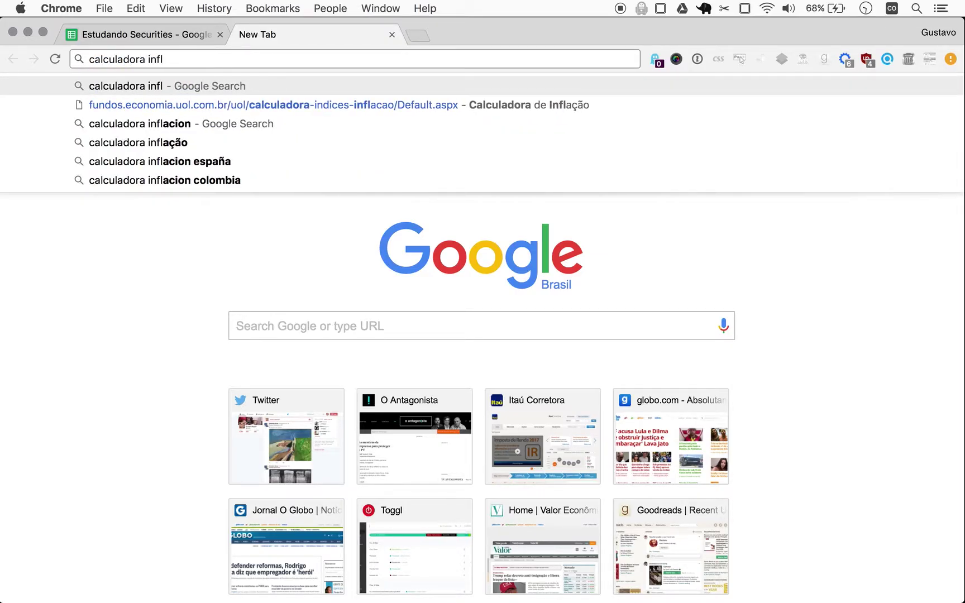
key("Down")
key("Return")
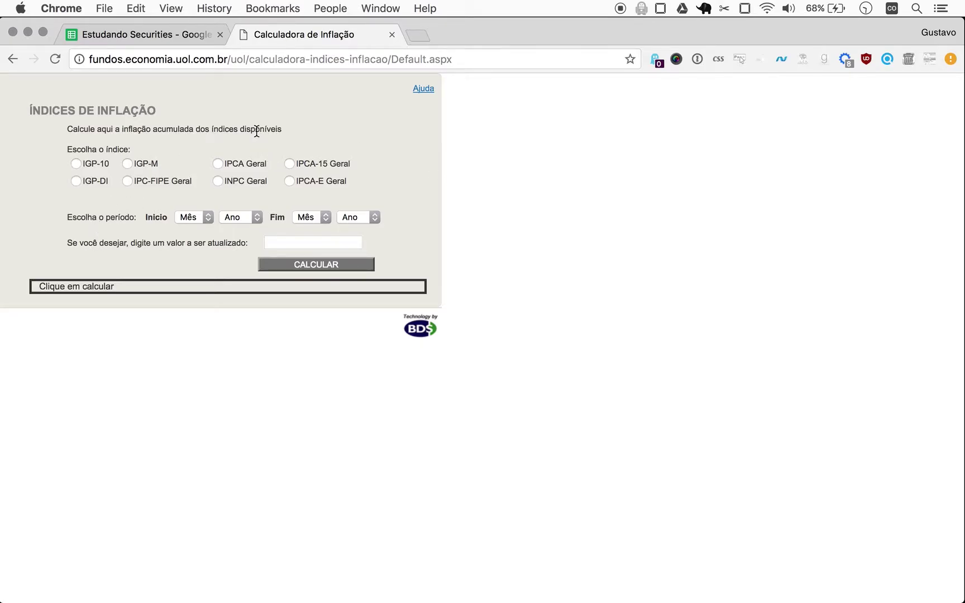
left_click(216, 165)
left_click(126, 164)
key("super+t")
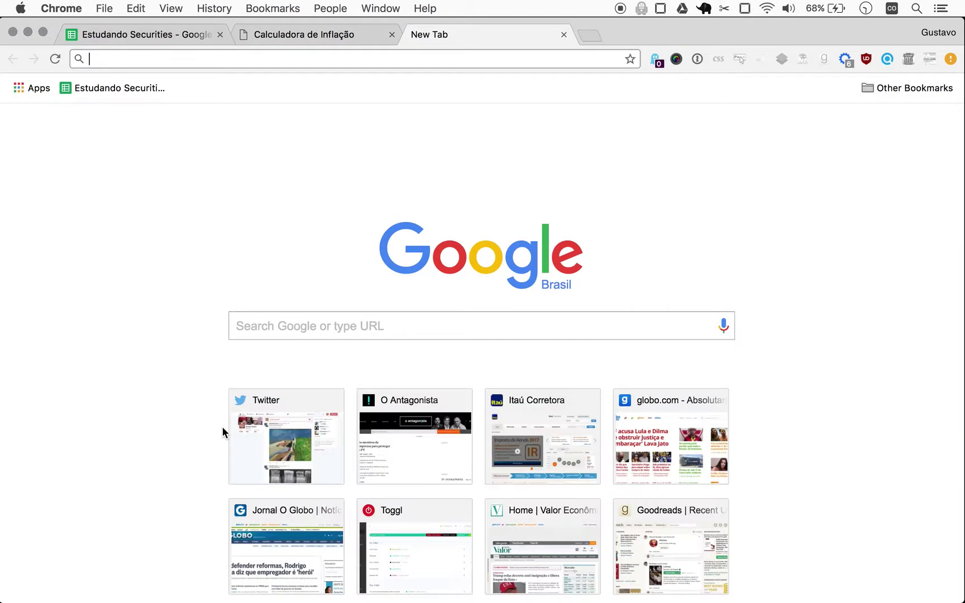
Search Google for 'índice inflação para lucros de empresas', then return to the calculator.
type("índice infla")
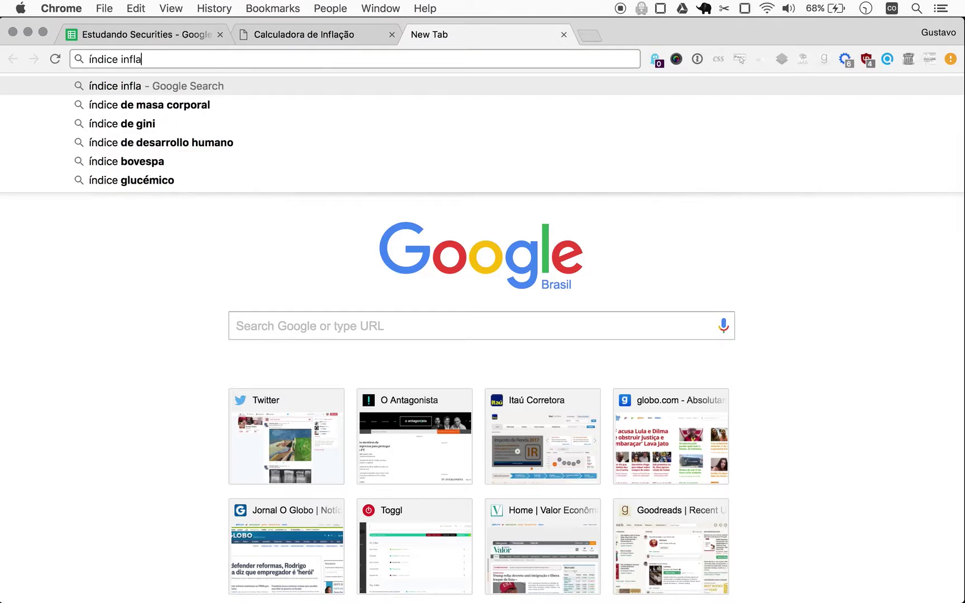
type("ção para")
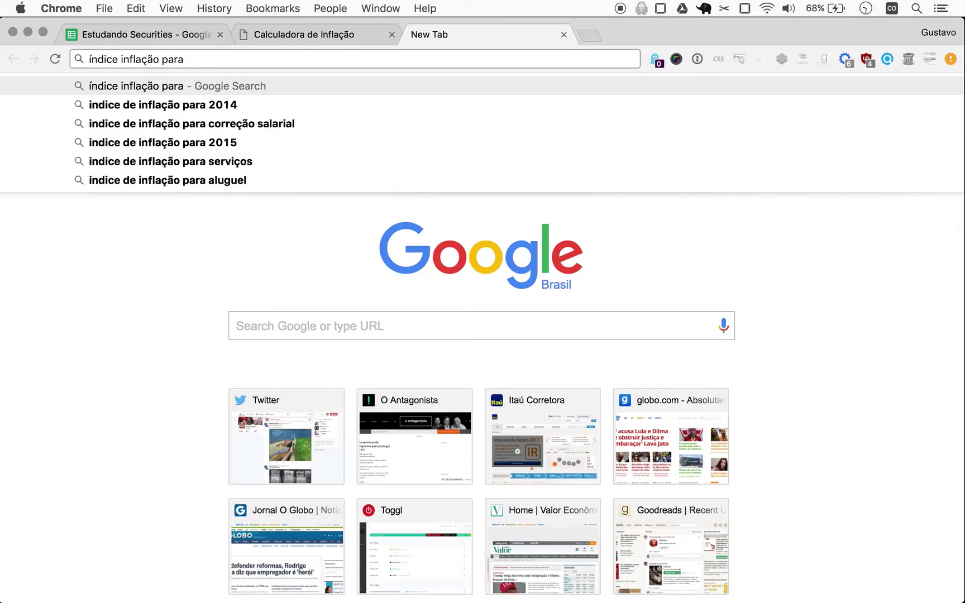
type(" lucros de empresa")
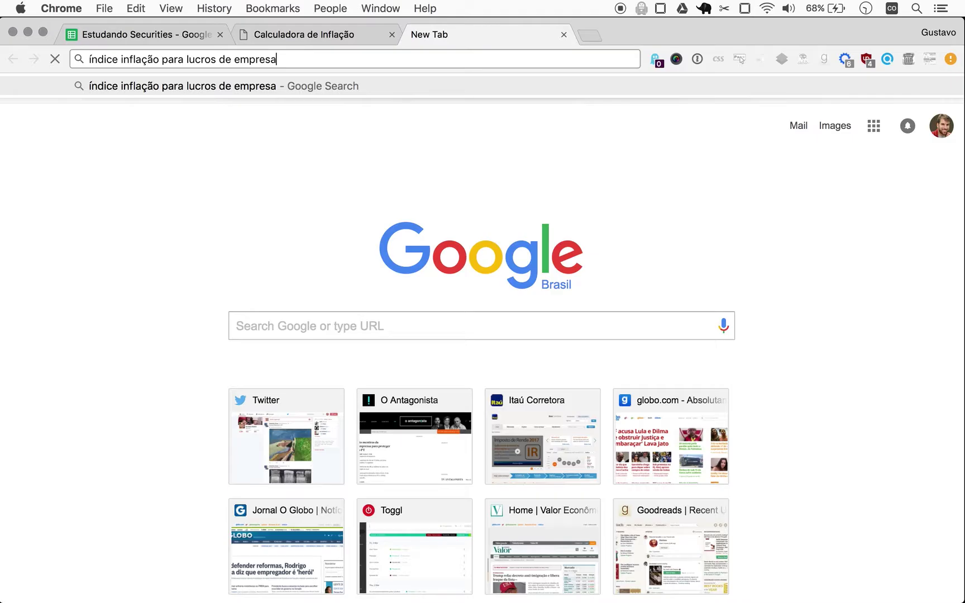
type("s")
key("Return")
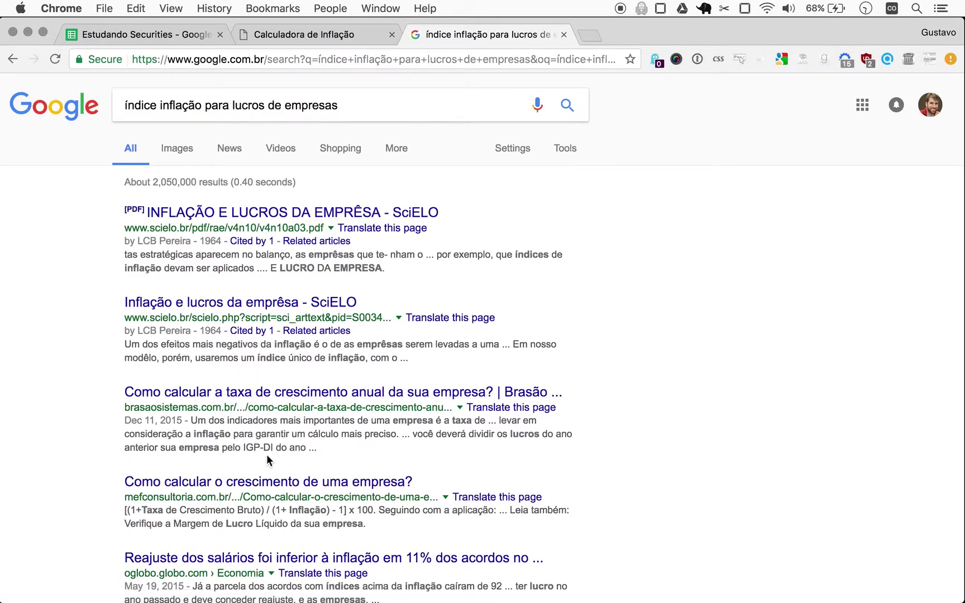
left_click(304, 34)
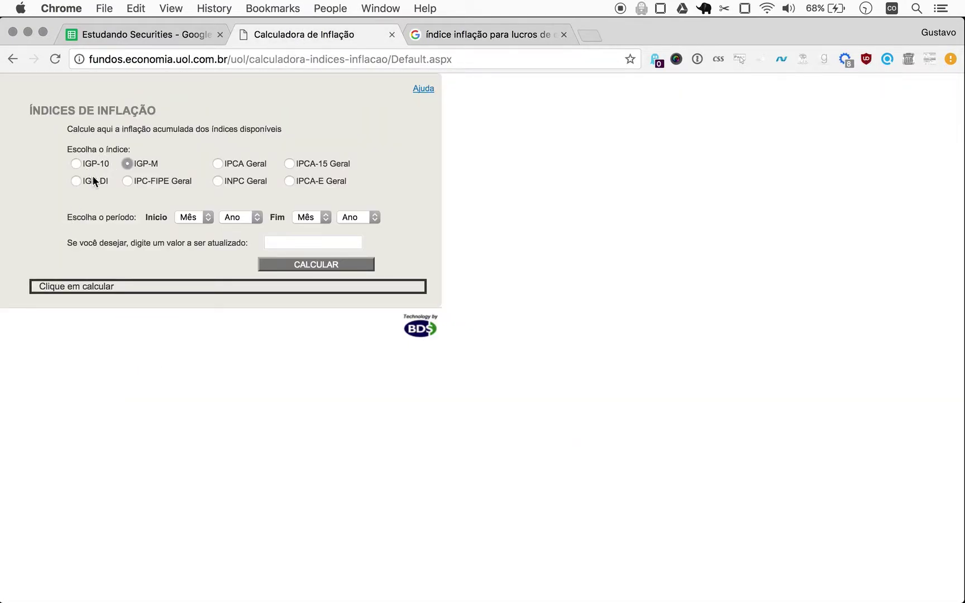
Close the search results tab and choose IGP-DI as the calculator's index.
left_click(563, 34)
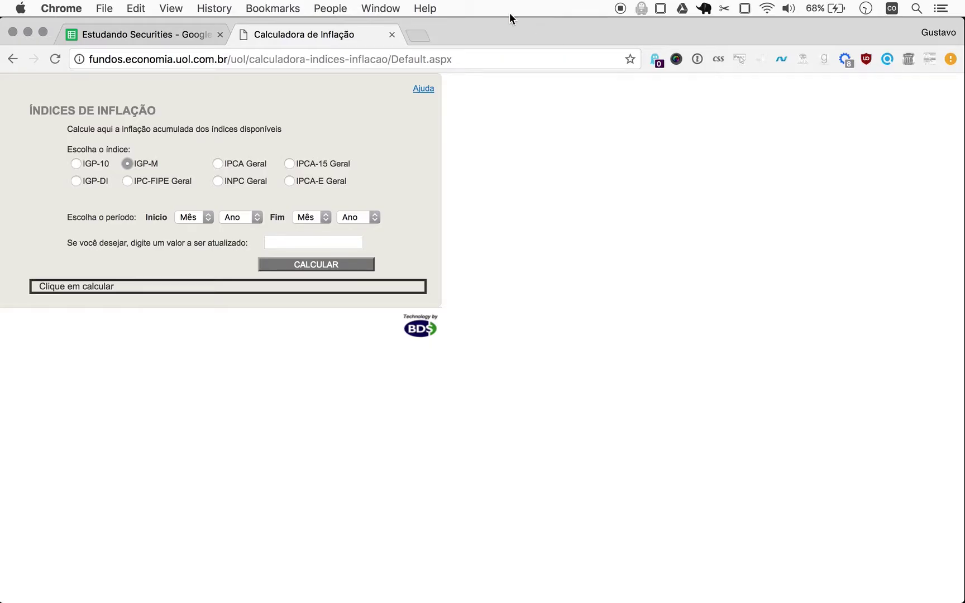
left_click(75, 180)
left_click(179, 35)
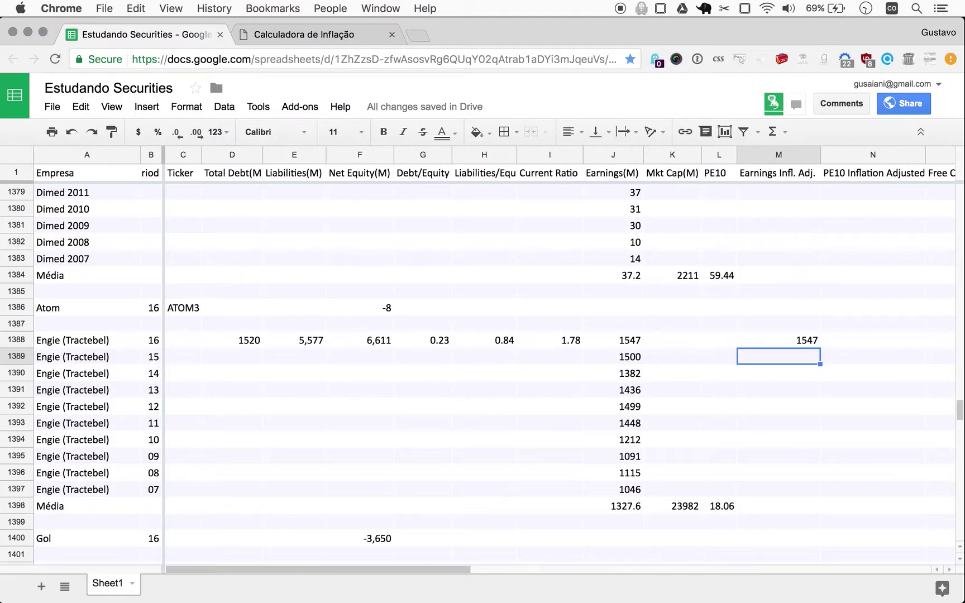
left_click(324, 37)
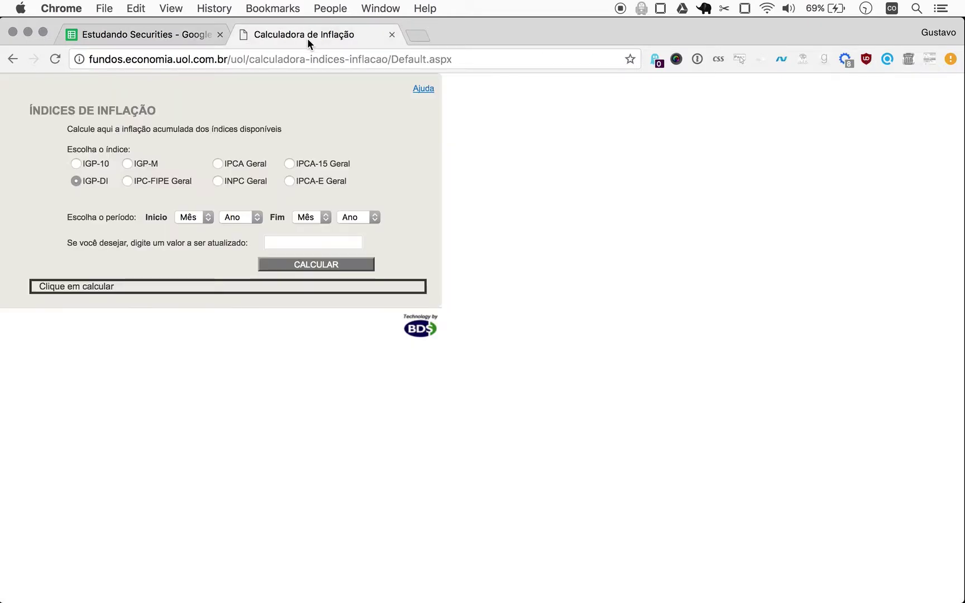
Set the calculation period from Jan 2016 to Mar 2017 and select the value field.
left_click(193, 212)
left_click(186, 227)
left_click(229, 221)
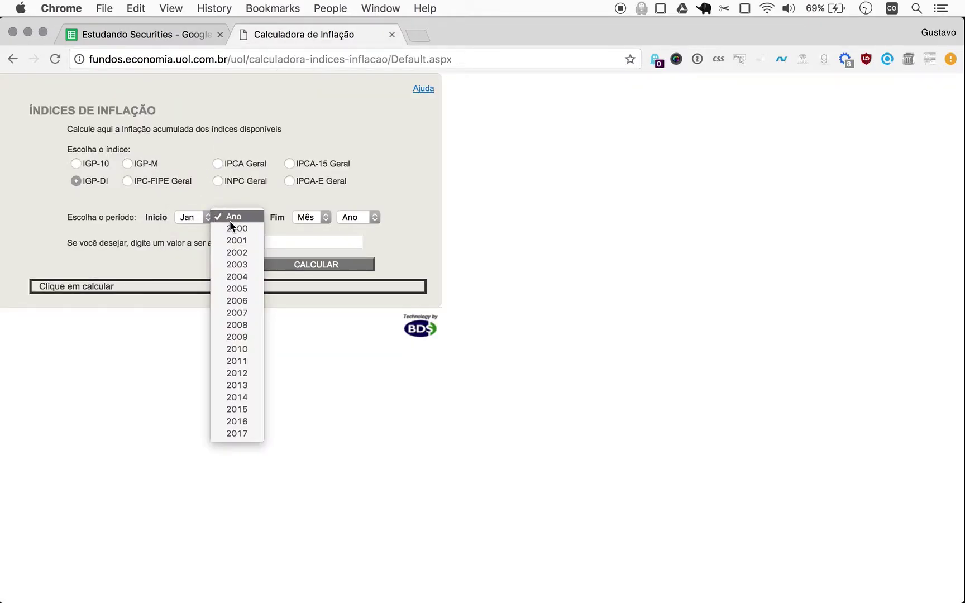
key("Escape")
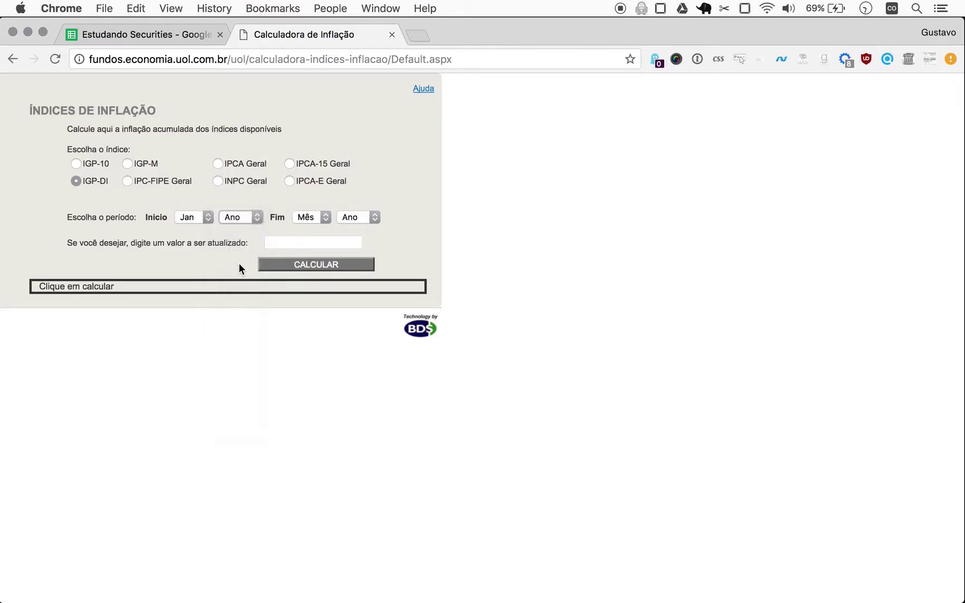
type("2016")
left_click(306, 217)
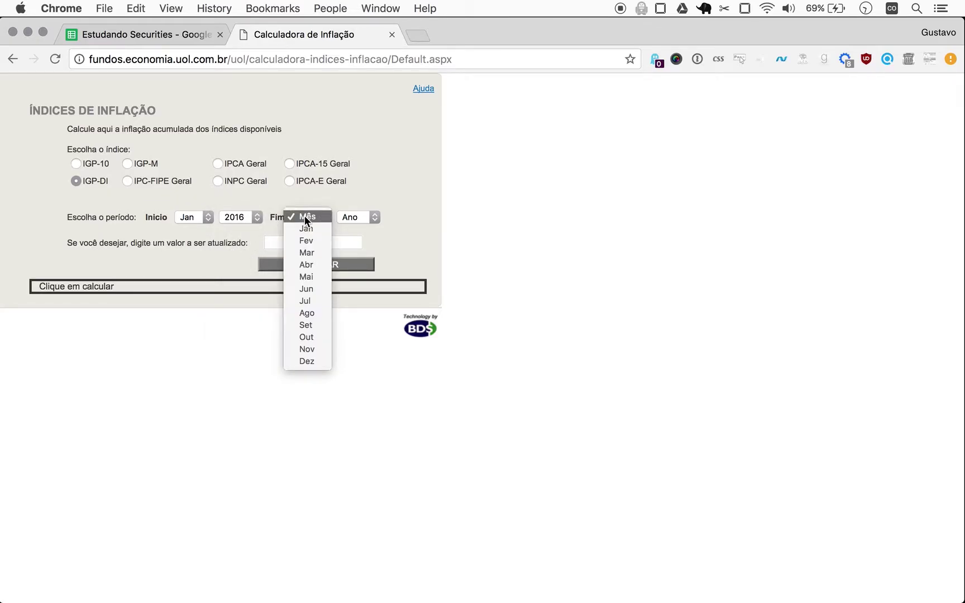
left_click(294, 252)
left_click(354, 217)
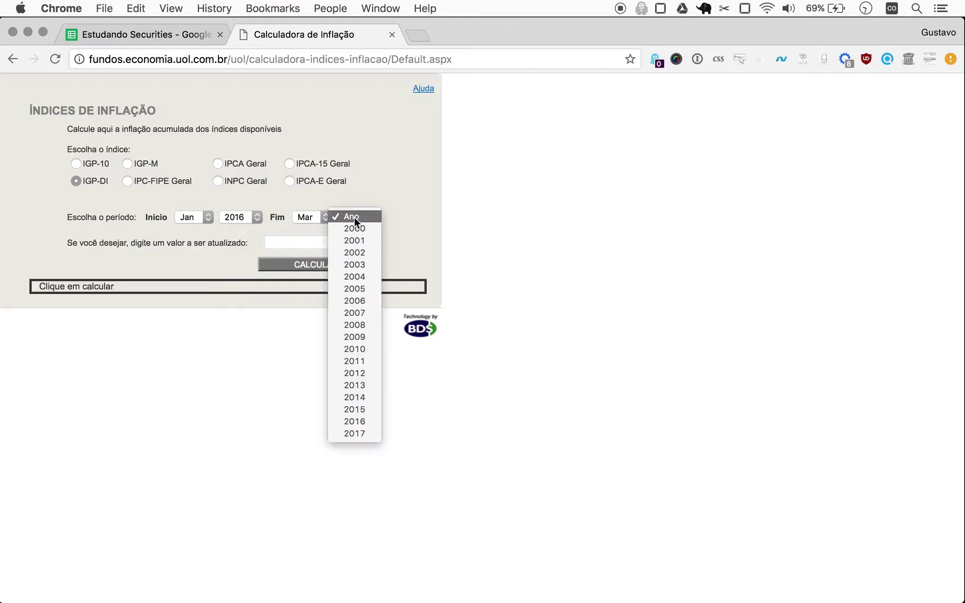
left_click(346, 435)
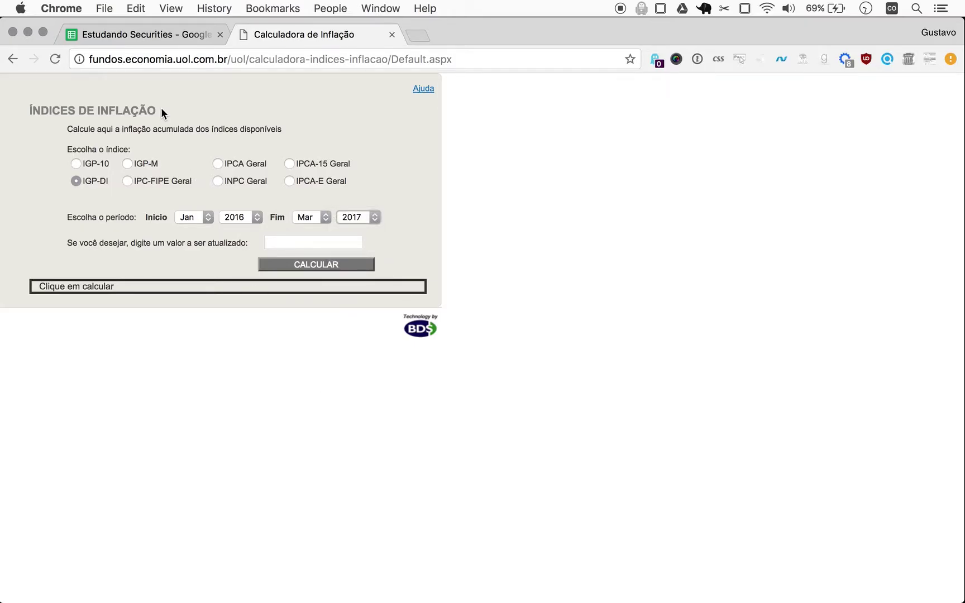
left_click(156, 35)
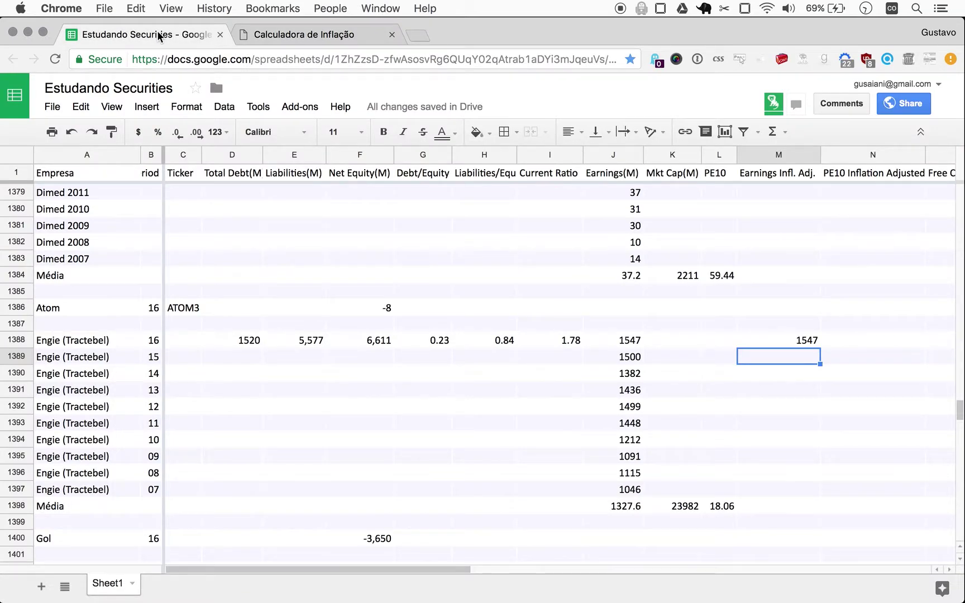
left_click(268, 35)
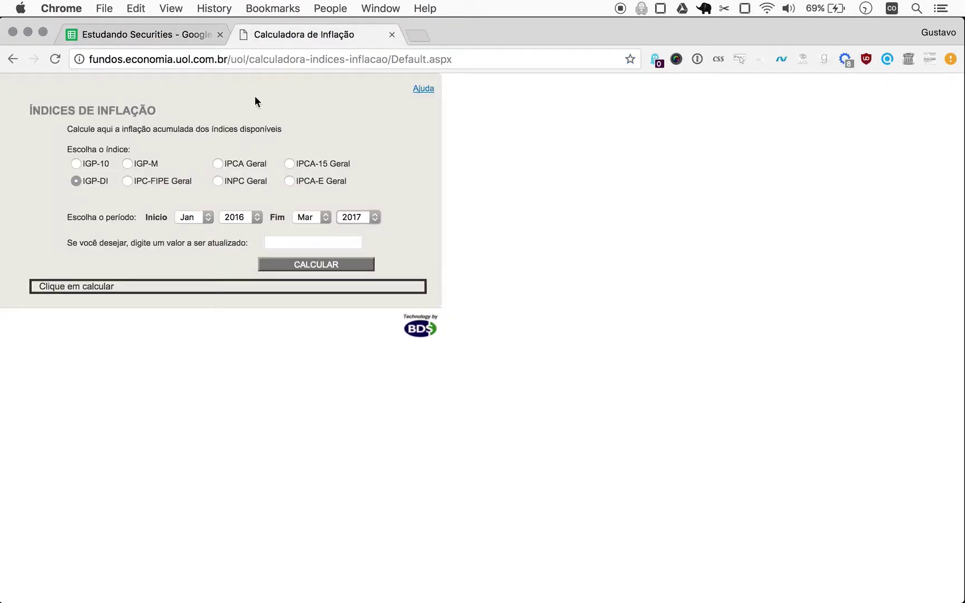
left_click(293, 245)
Calculate the correction of 1500, first with IGP-DI, then with IGP-M.
type("1500")
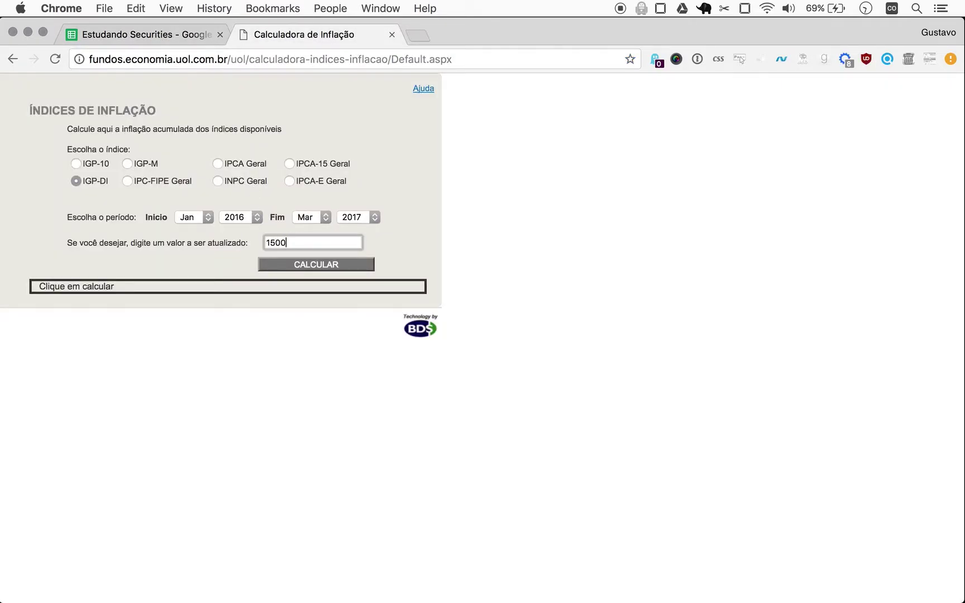
left_click(335, 266)
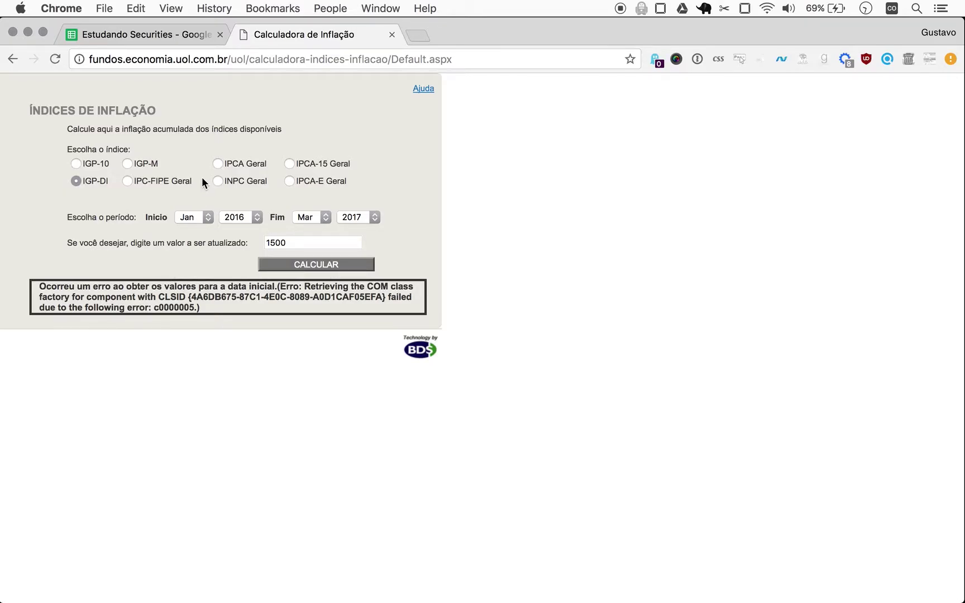
left_click(131, 163)
left_click(282, 265)
Change the end month to Fev 2017 and recalculate.
left_click(309, 216)
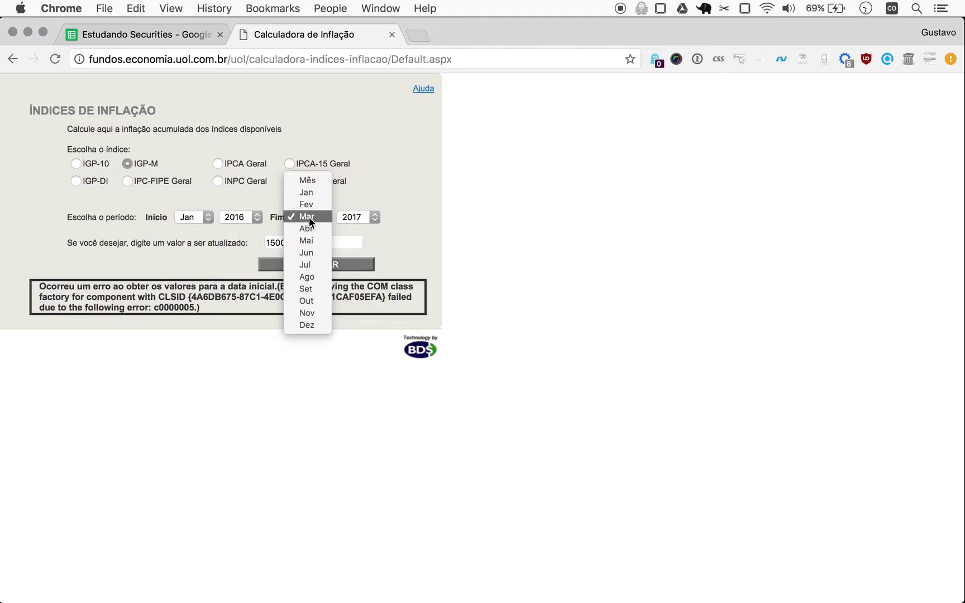
left_click(303, 215)
key("Up")
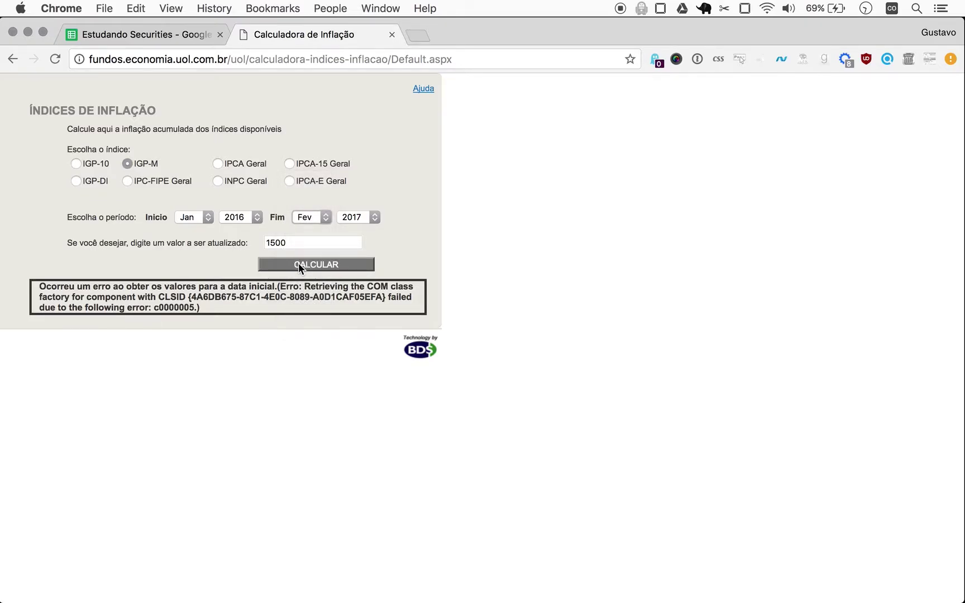
left_click(298, 263)
Reload the calculator and set the period from Jan 2016 to Fev 2017.
key("super+r")
left_click(186, 218)
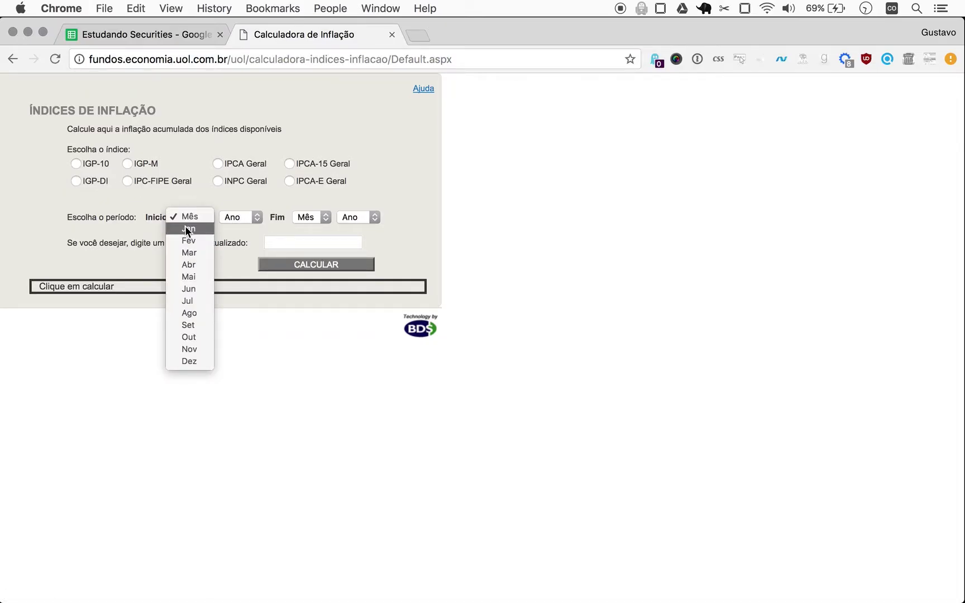
left_click(185, 227)
left_click(227, 214)
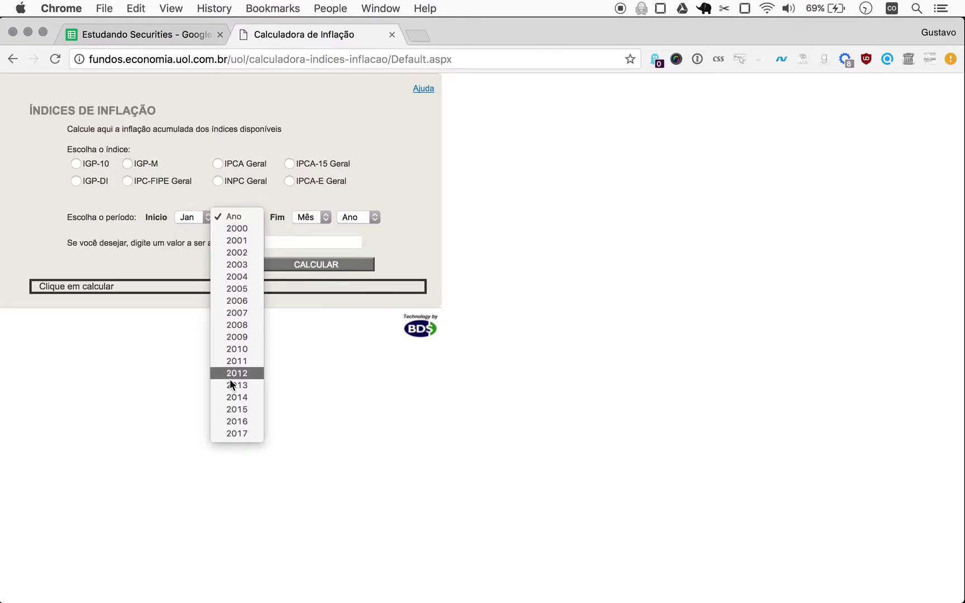
left_click(227, 421)
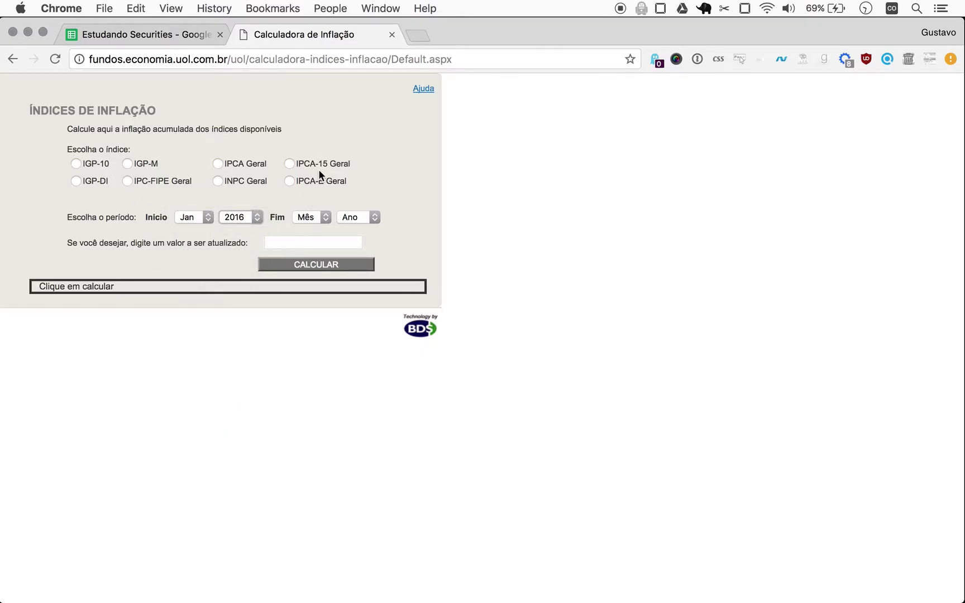
left_click(307, 217)
left_click(306, 253)
left_click(352, 217)
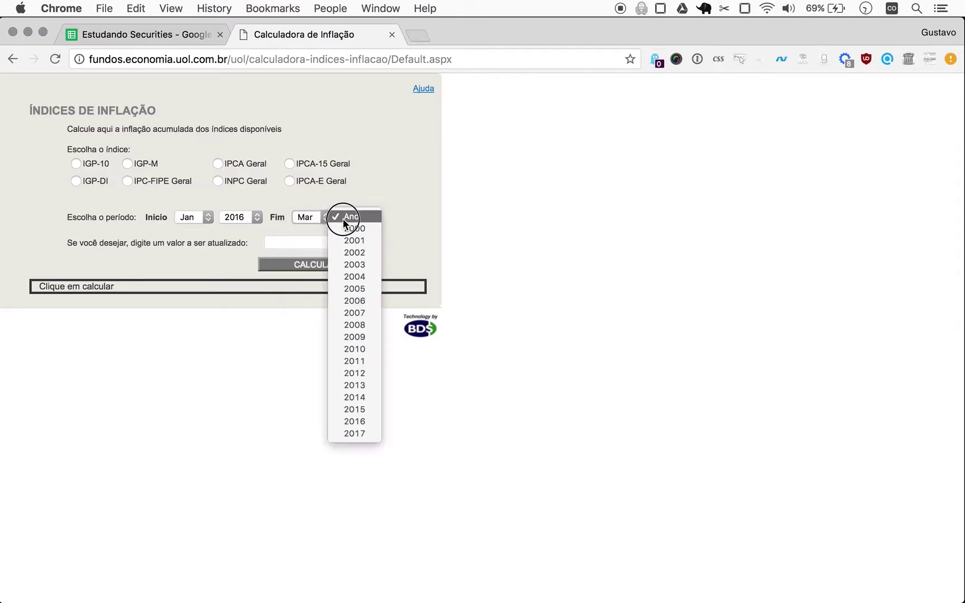
left_click(332, 433)
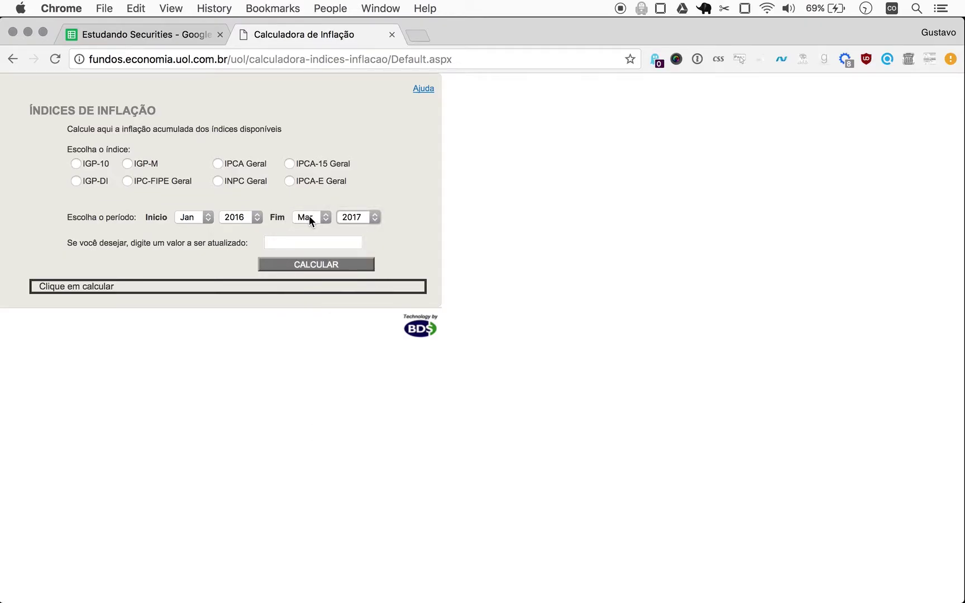
left_click(310, 216)
left_click(309, 206)
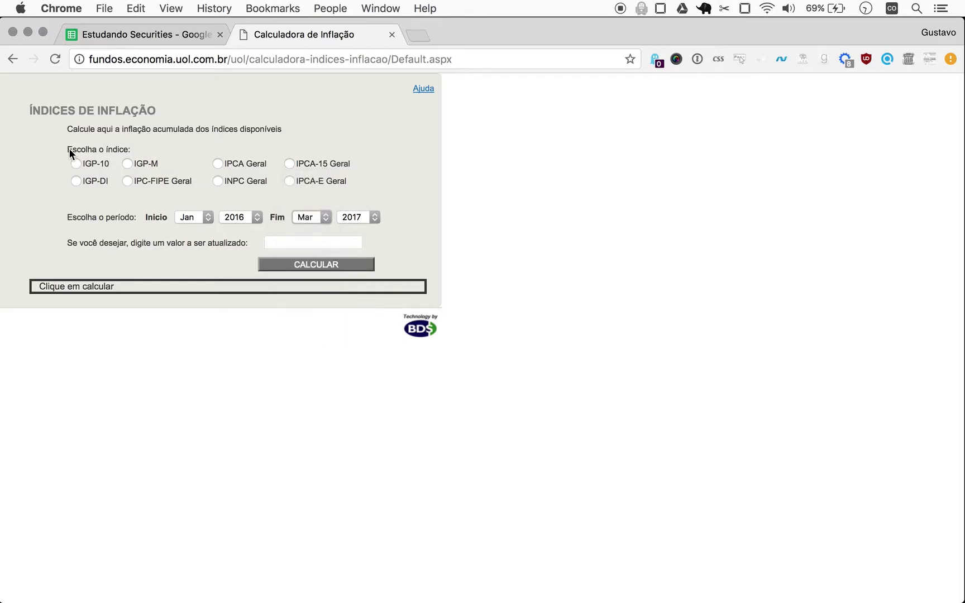
Choose IGP-DI, enter 1500 as the value, and run the calculation.
left_click(79, 183)
left_click(290, 244)
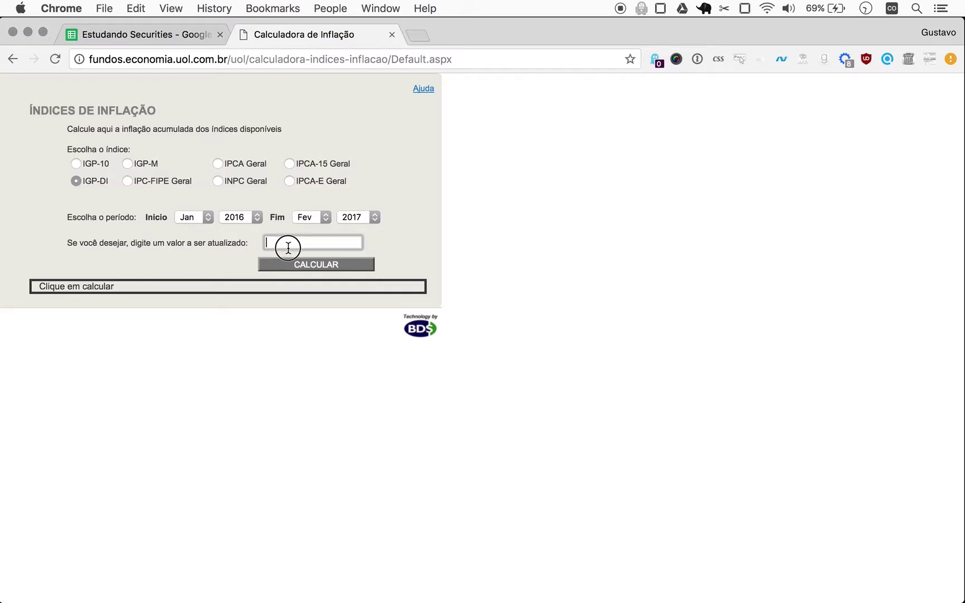
type("1500")
left_click(422, 243)
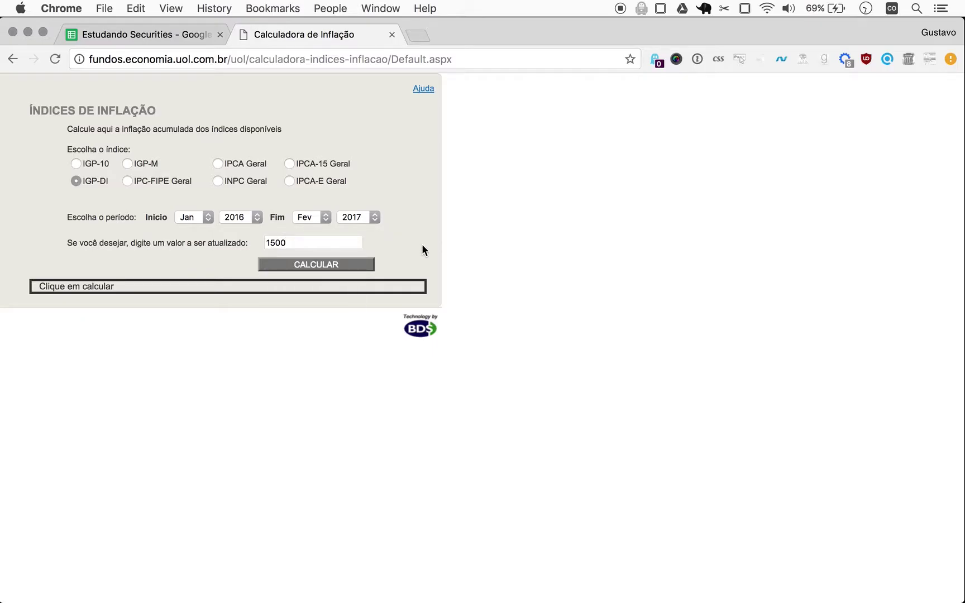
left_click(320, 265)
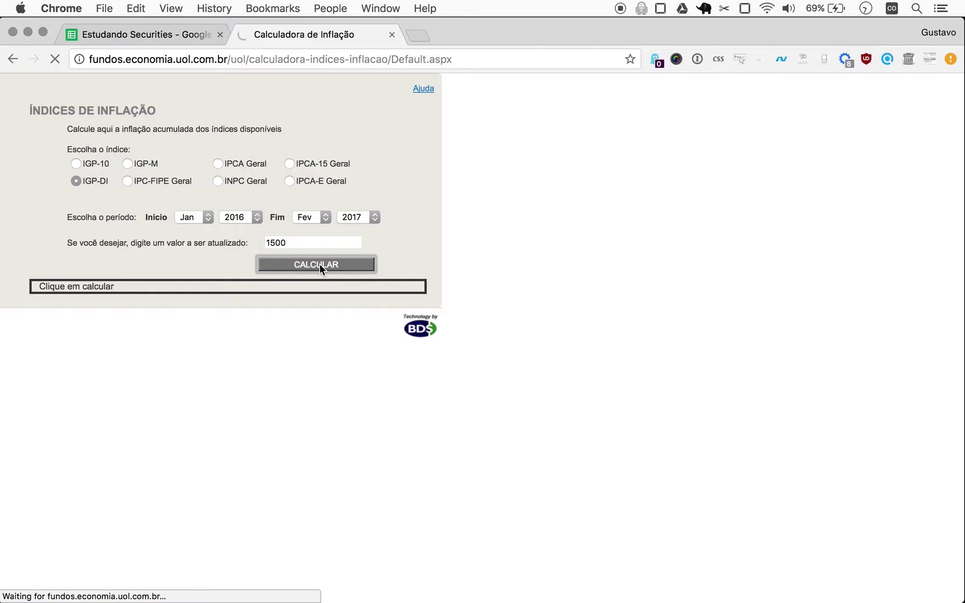
Open the calculator in a new tab and set the start to Jan 2016.
key("super+l")
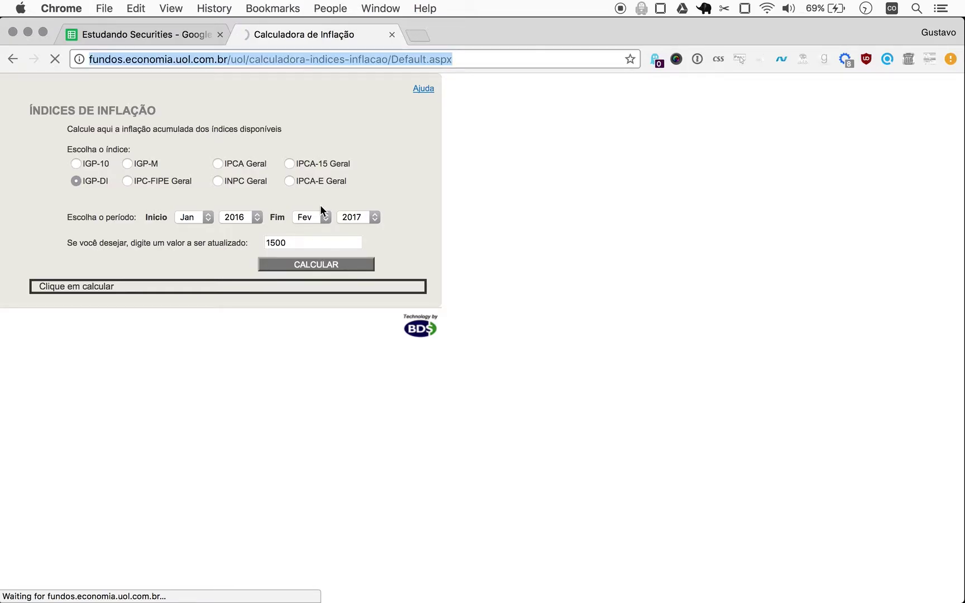
key("super+Return")
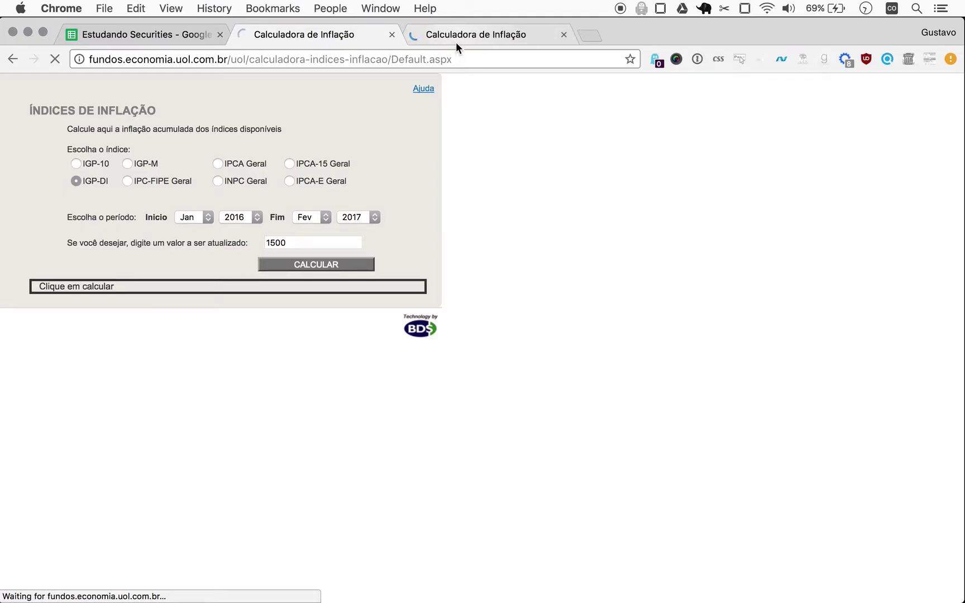
left_click(452, 36)
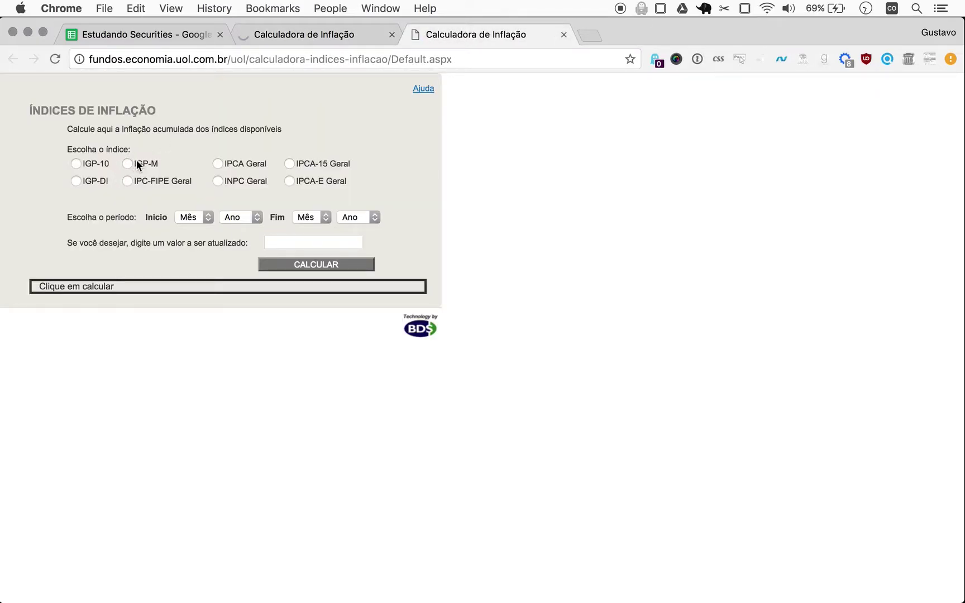
left_click(187, 216)
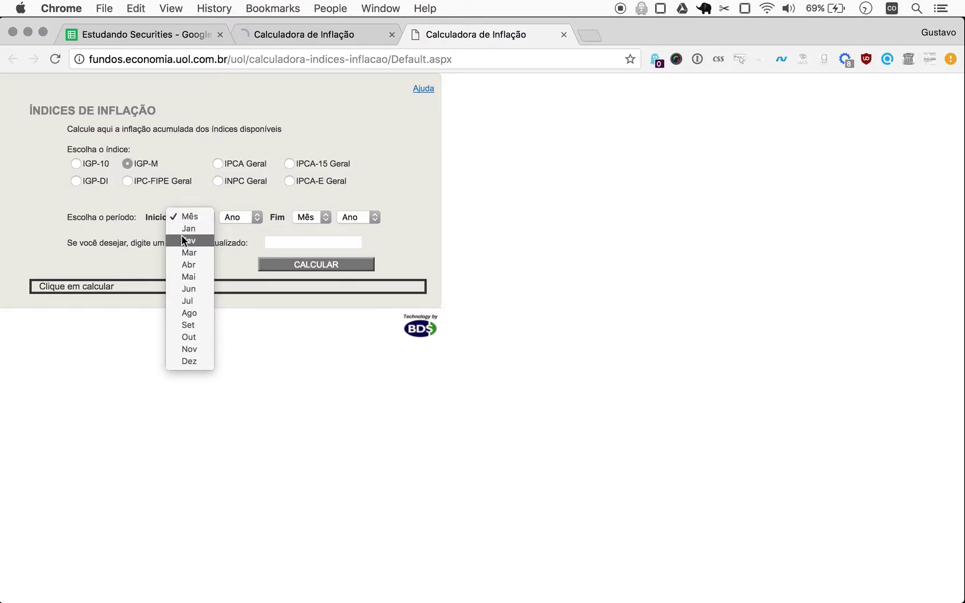
left_click(184, 229)
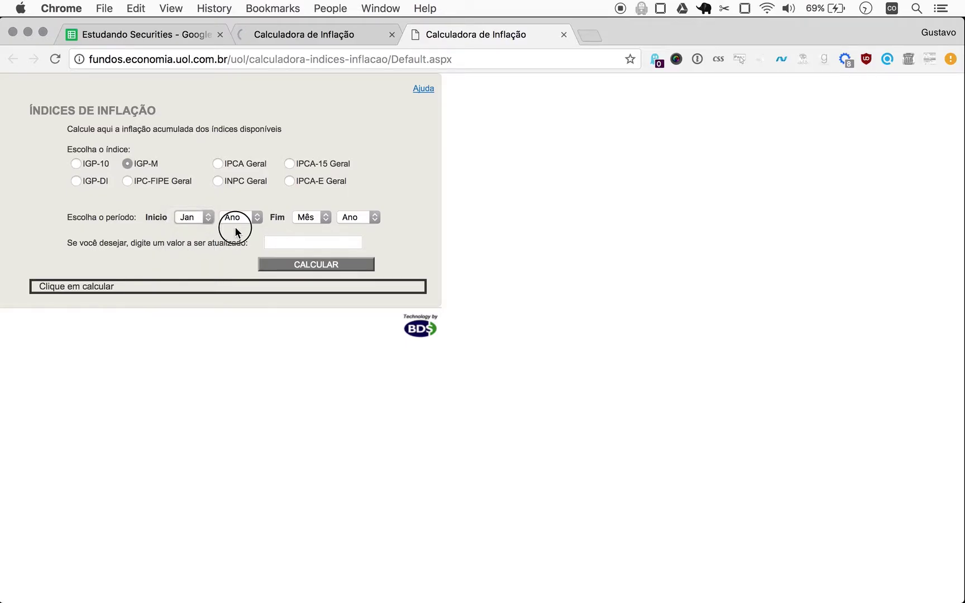
left_click(234, 217)
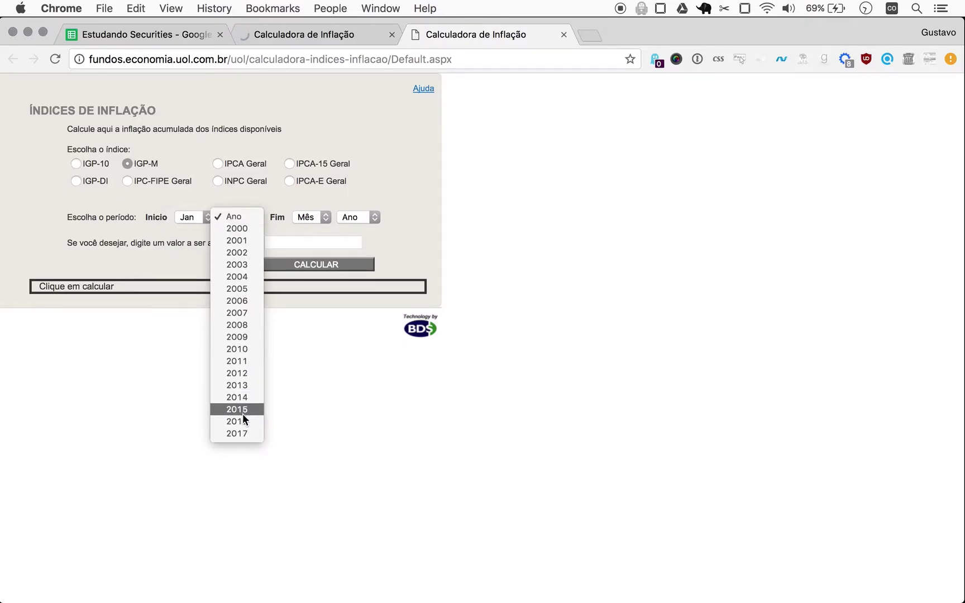
left_click(305, 206)
Set the end to Fev 2017, enter 1500, and run the calculation.
left_click(302, 216)
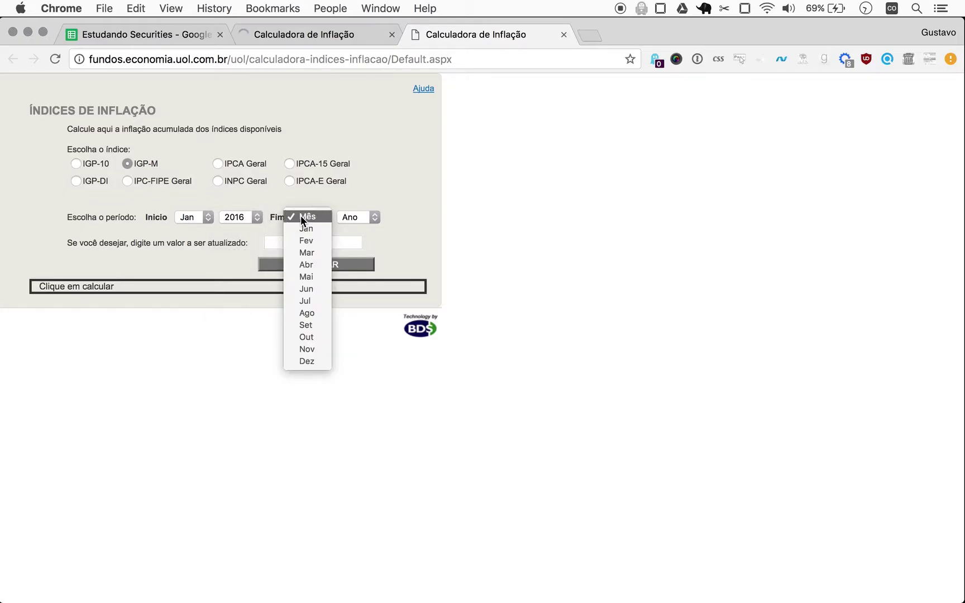
left_click(301, 241)
left_click(347, 215)
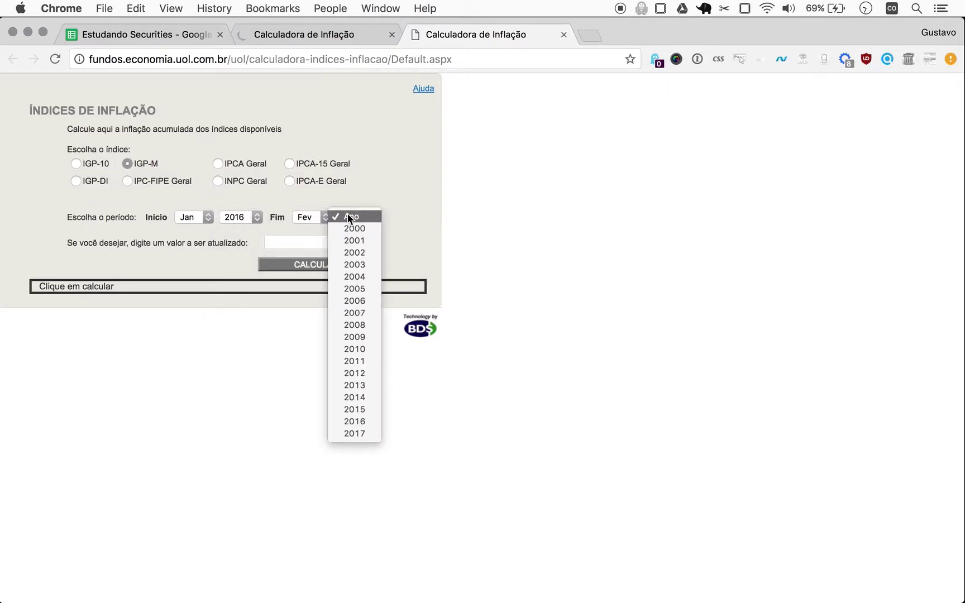
left_click(346, 434)
left_click(305, 242)
type("15")
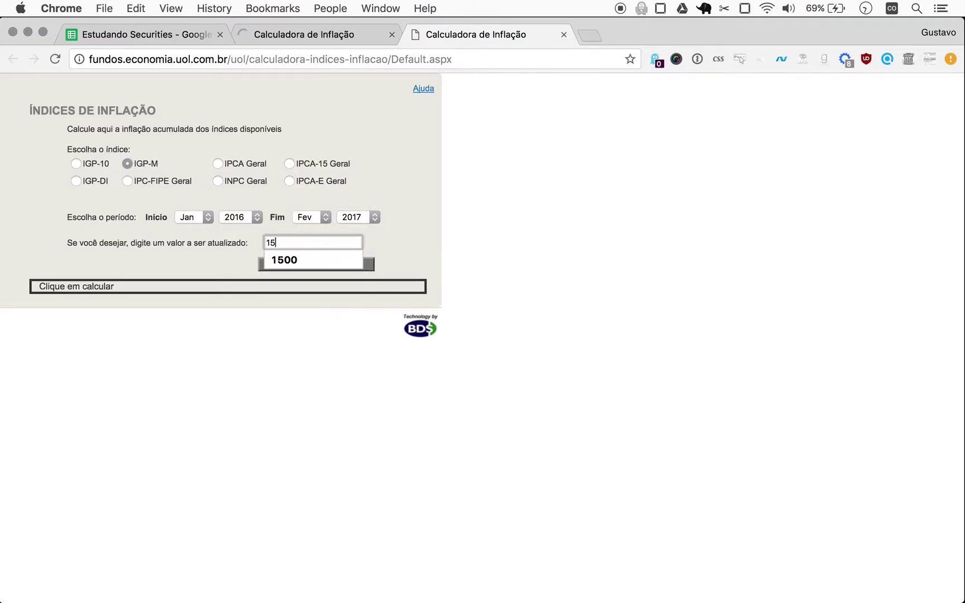
type("00")
left_click(394, 239)
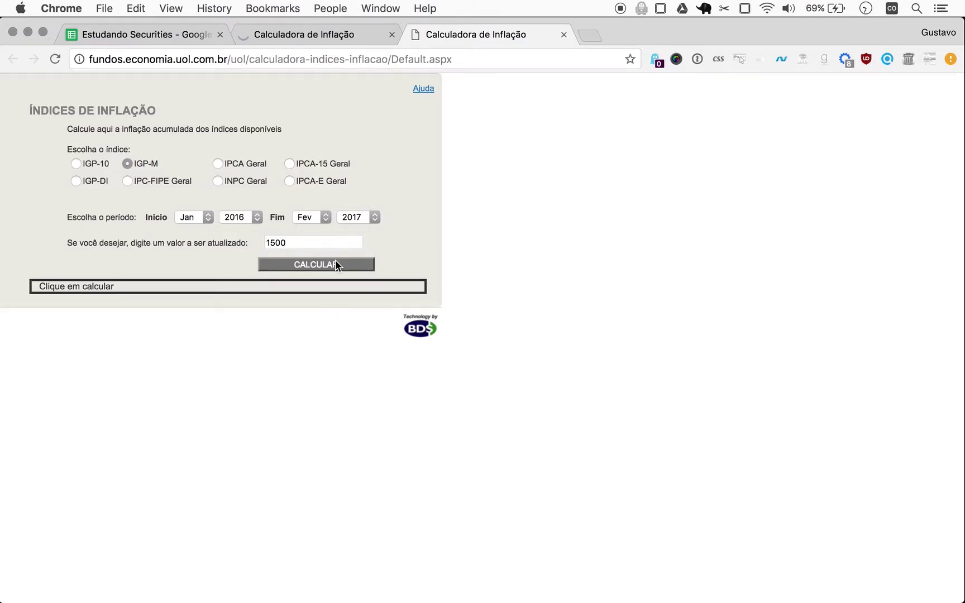
left_click(335, 261)
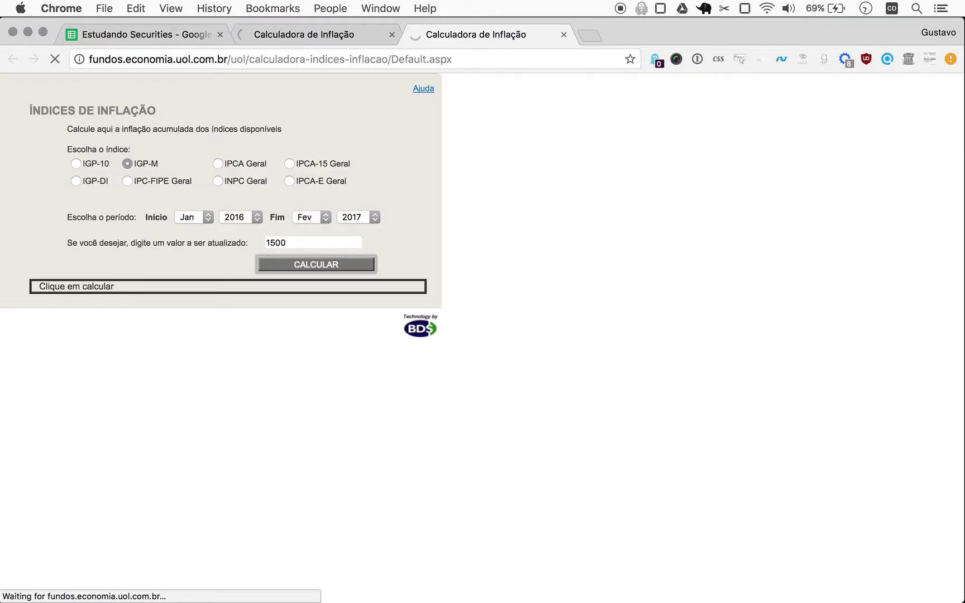
Open a new tab, then close the Goodreads page it accidentally loaded.
key("super+t")
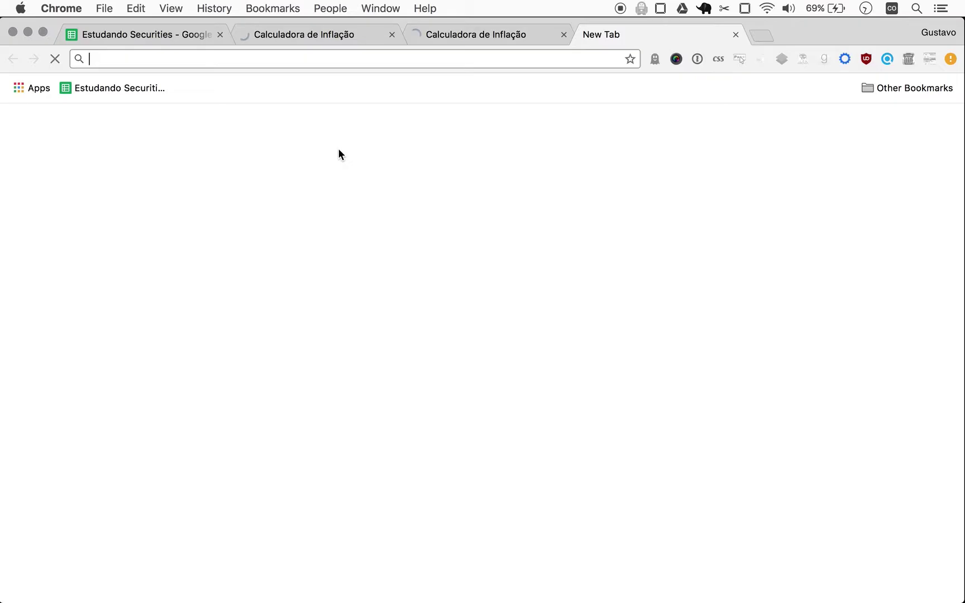
type("gi")
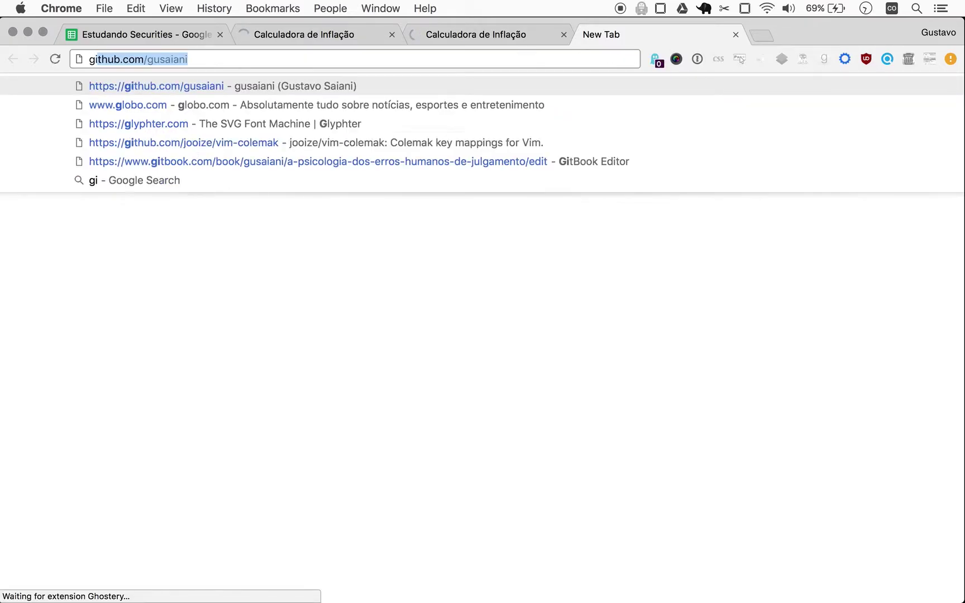
key("BackSpace")
key("BackSpace")
type("i")
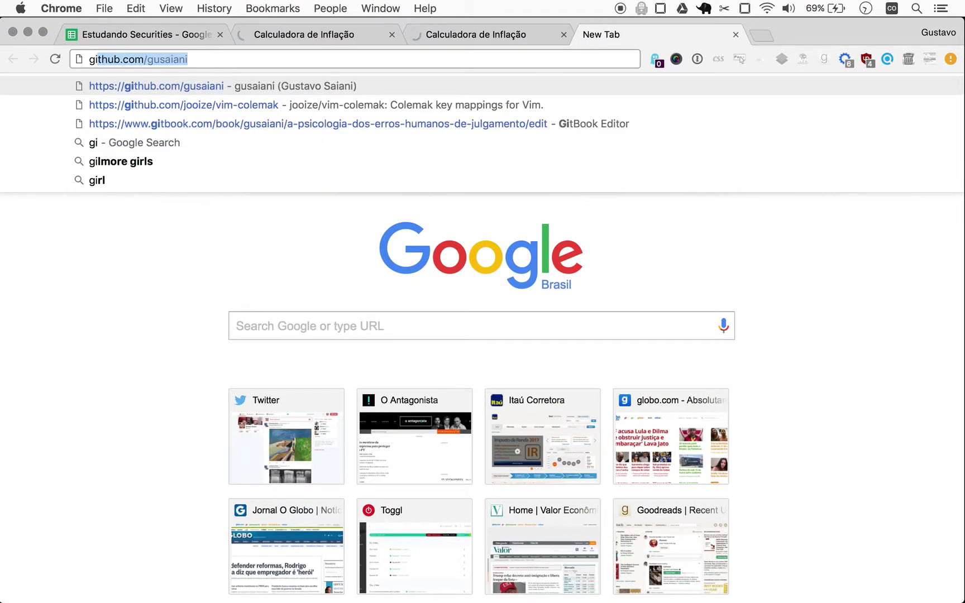
key("BackSpace")
key("BackSpace")
type("o")
key("Return")
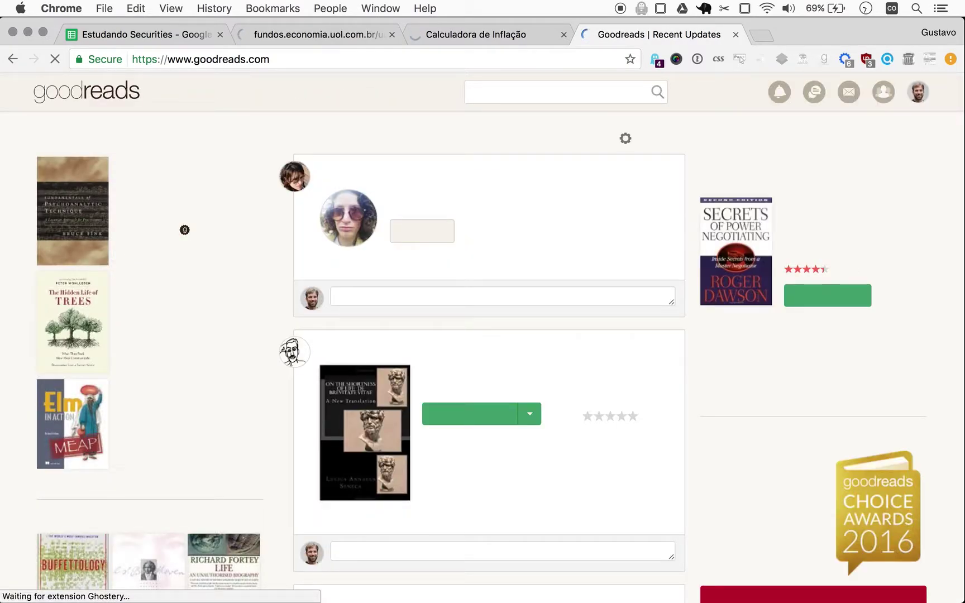
key("super+w")
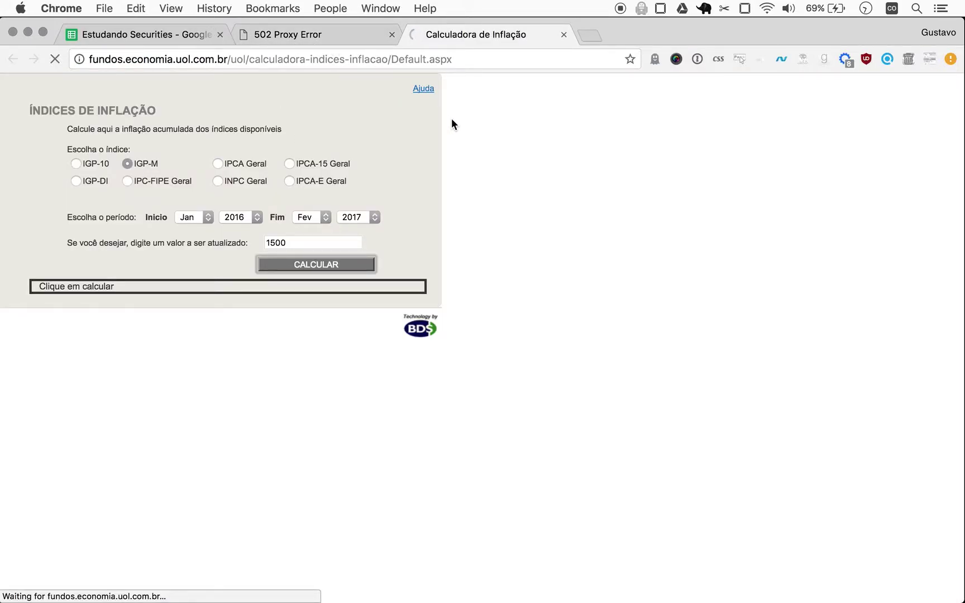
Search 'calculadora inflação' and open the BCB Calculadora do cidadão result in another tab.
key("super+t")
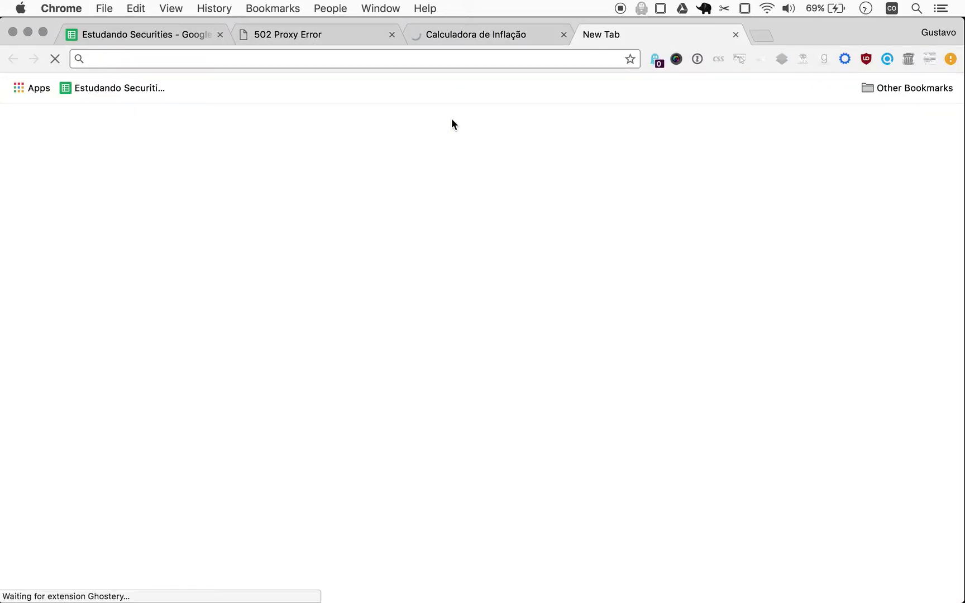
type("calcul")
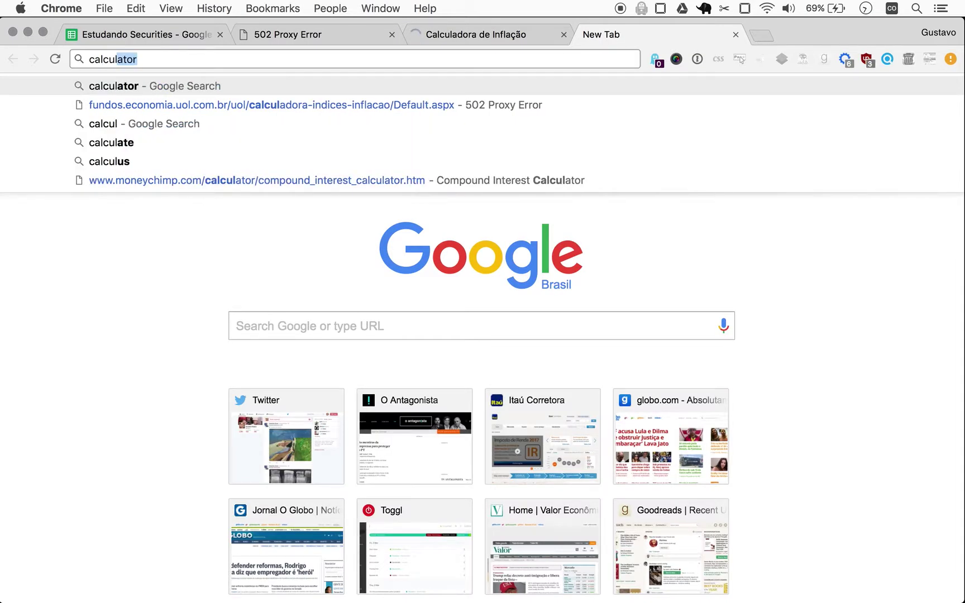
type("adora infla")
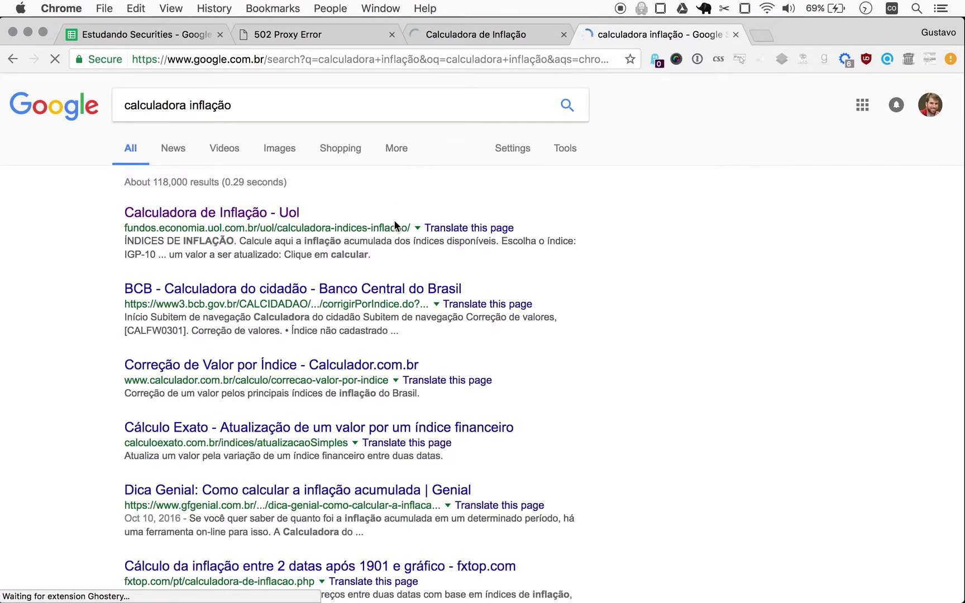
left_click(295, 295, "super")
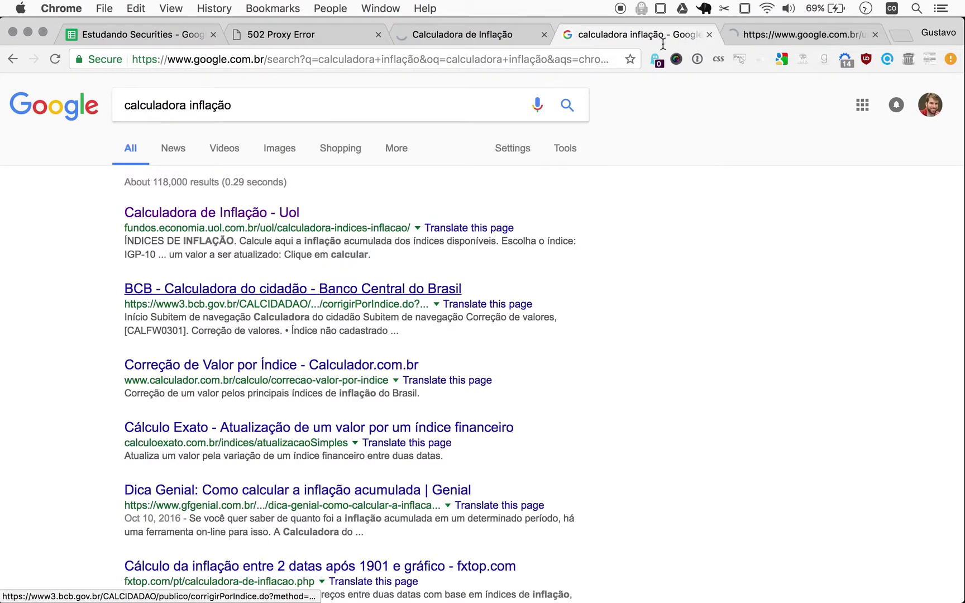
Correct 1.500,00 by IGP-DI (FGV) from 01/2016 to 03/2017 in the BCB calculator.
left_click(771, 37)
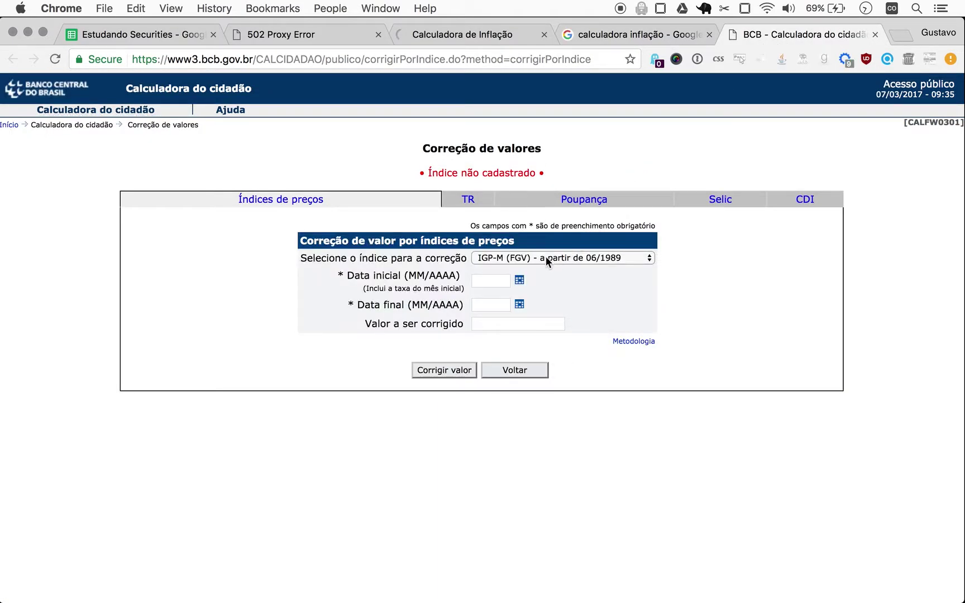
left_click(546, 256)
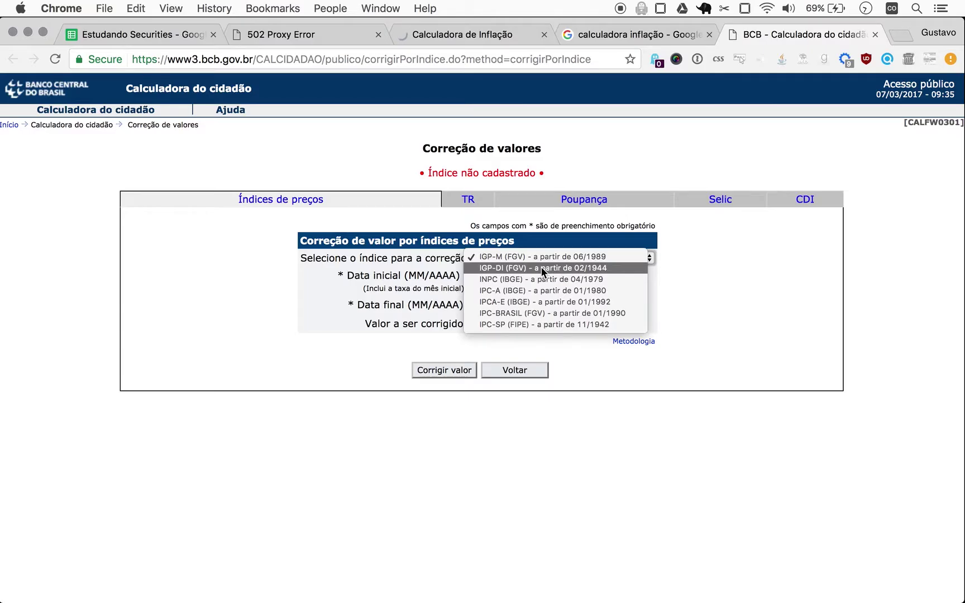
left_click(553, 269)
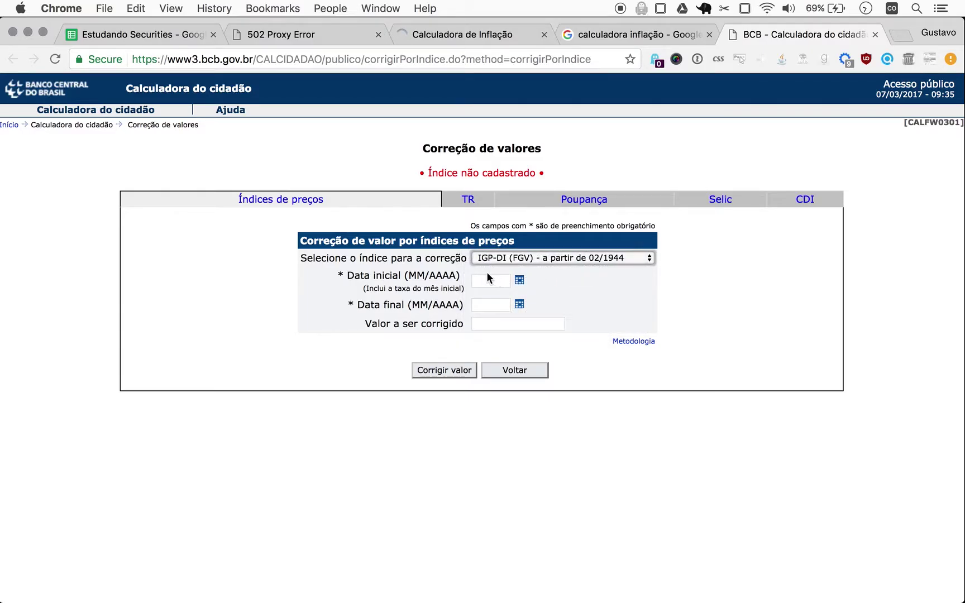
left_click(487, 279)
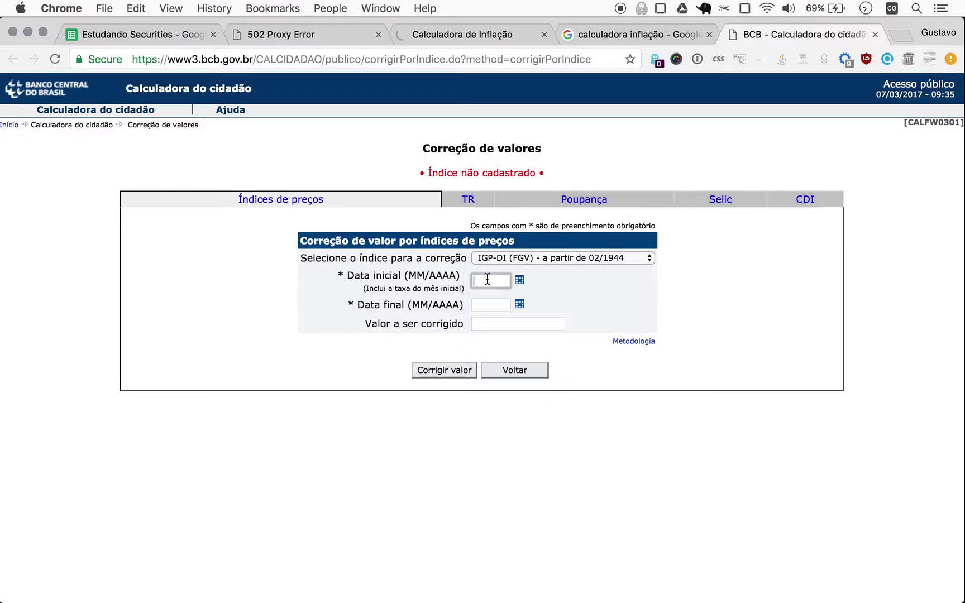
type("01/")
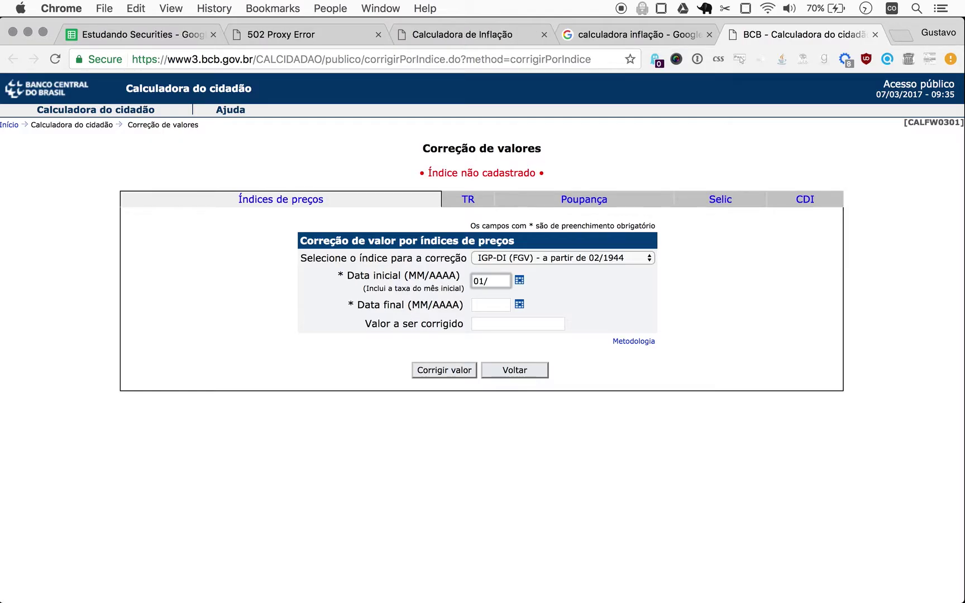
type("2016")
key("Tab")
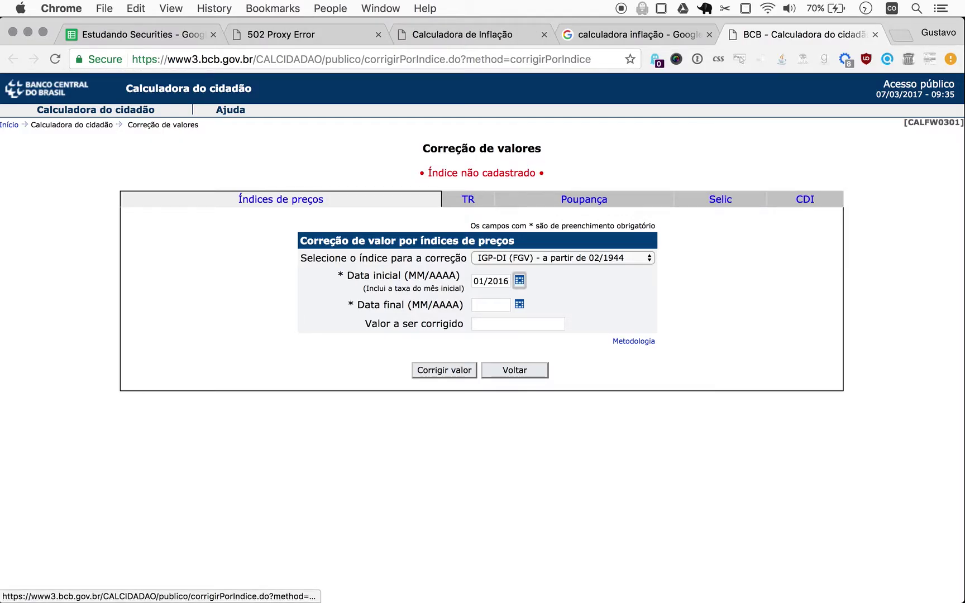
key("Tab")
type("03/")
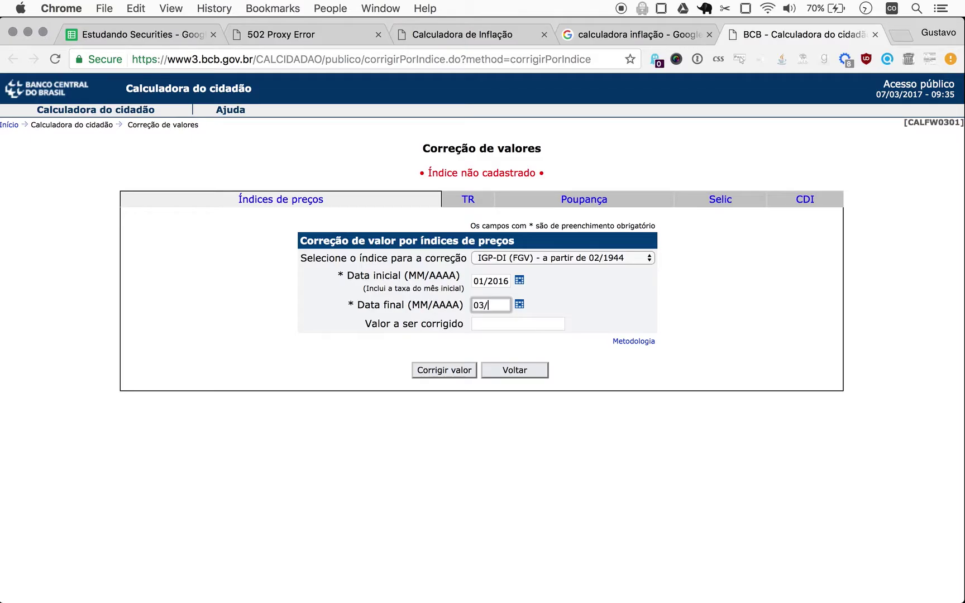
type("2017")
key("Tab")
key("Tab")
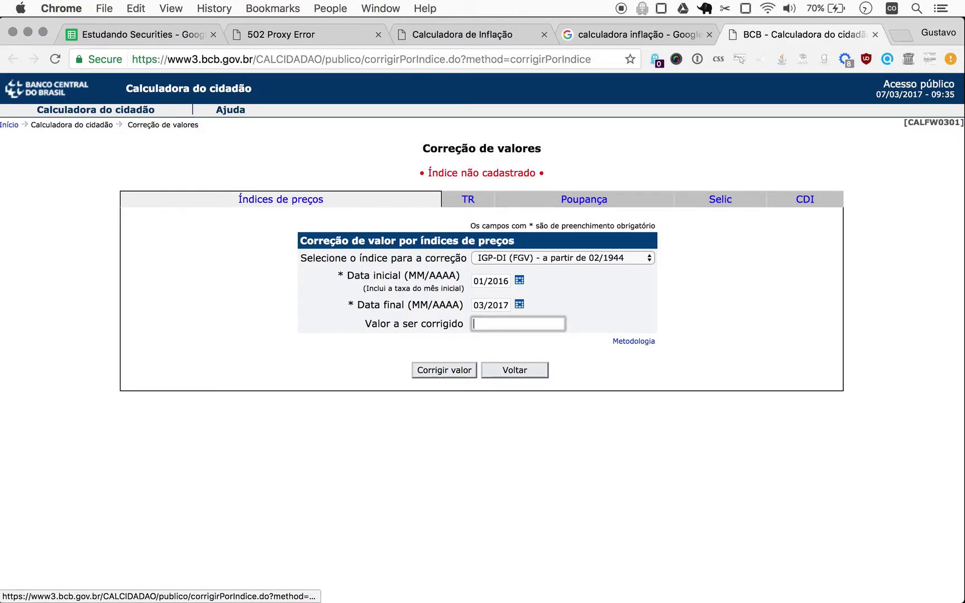
type("0,01500")
type("00")
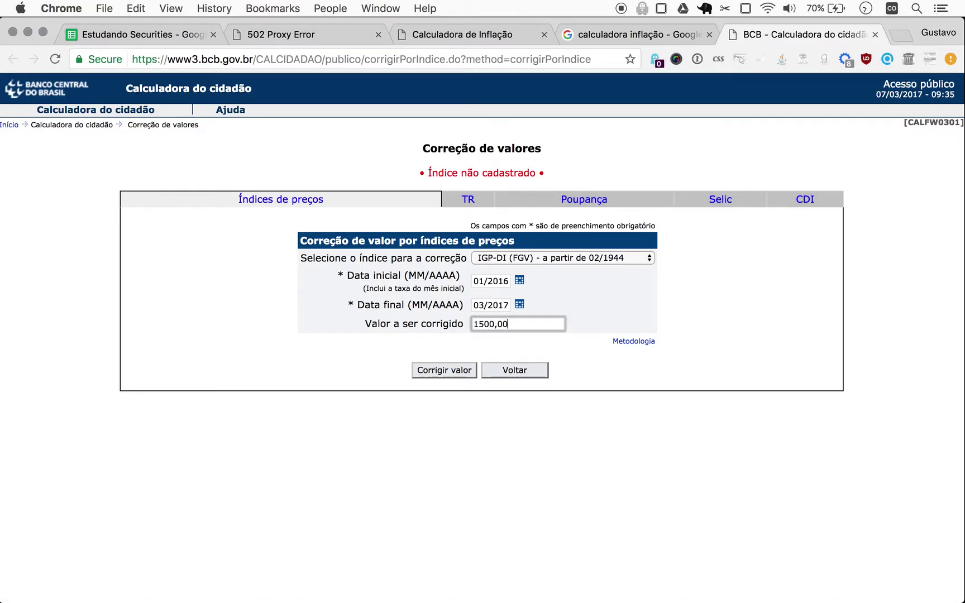
left_click(461, 371)
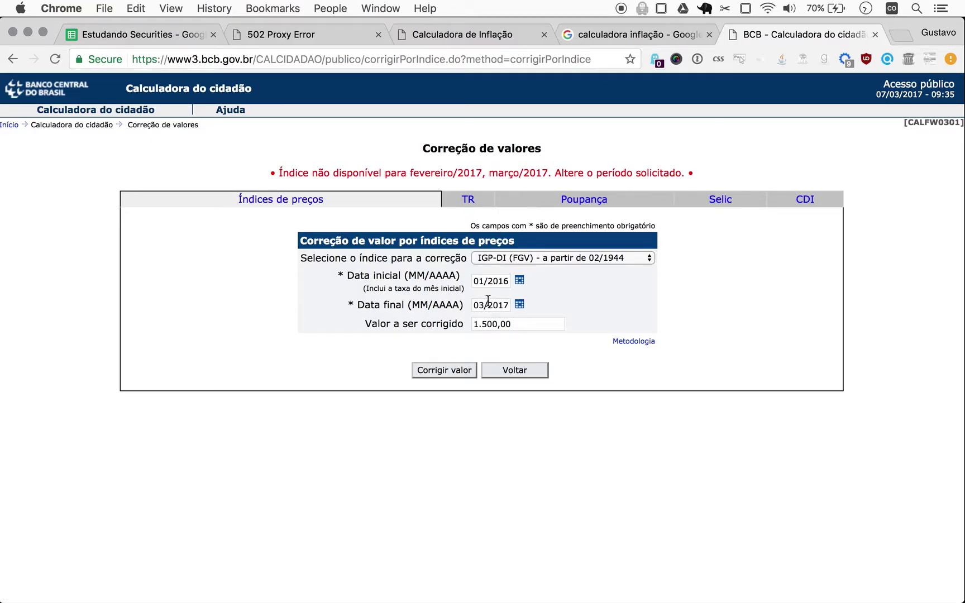
Change the final date to 01/2017, recalculate to 1.614,21, and select the result.
double_click(478, 304)
type("01")
left_click(453, 370)
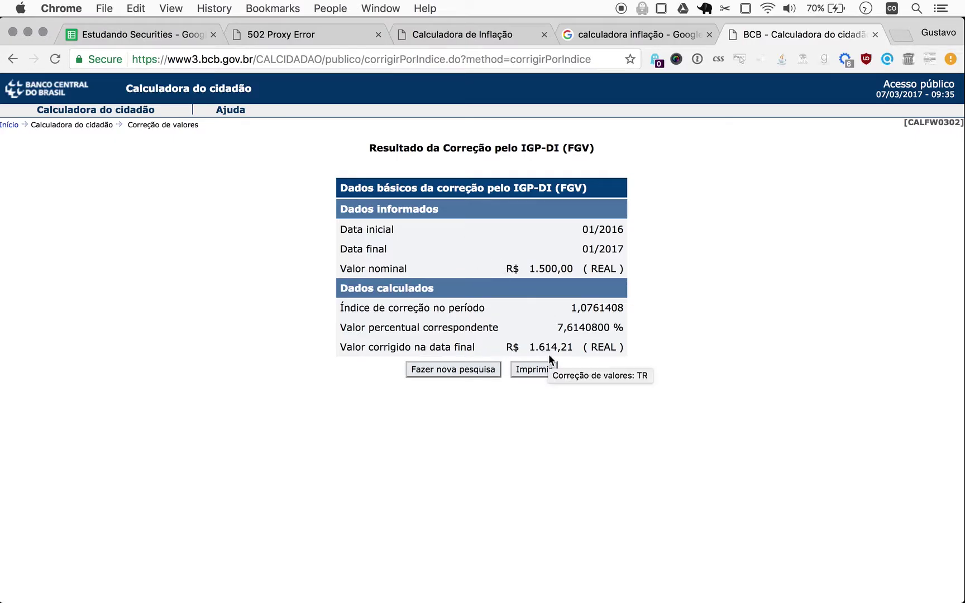
left_click_drag(530, 345, 557, 340)
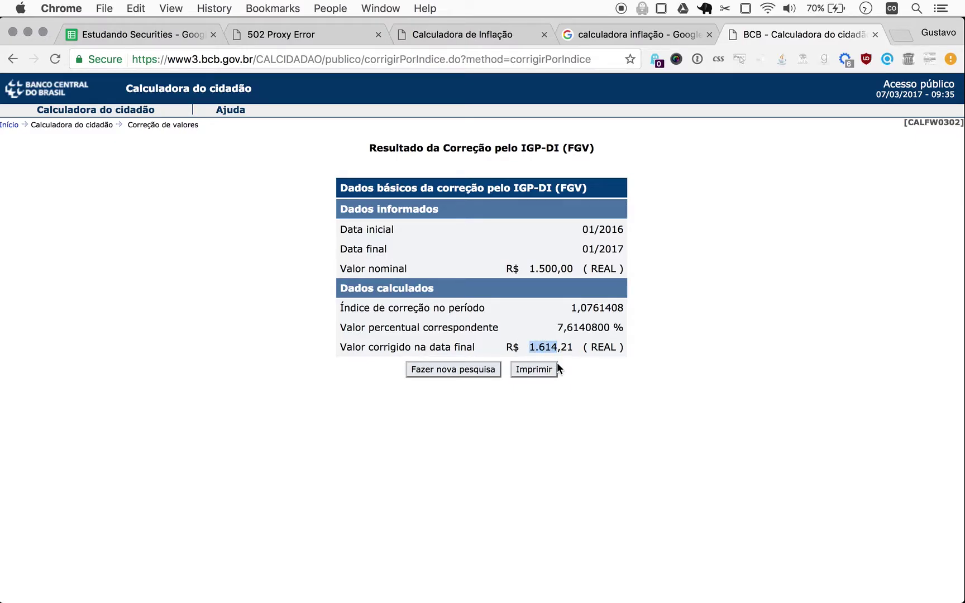
left_click(168, 34)
Enter 1614 in M1389 and reset the BCB calculator to a blank form.
type("1614")
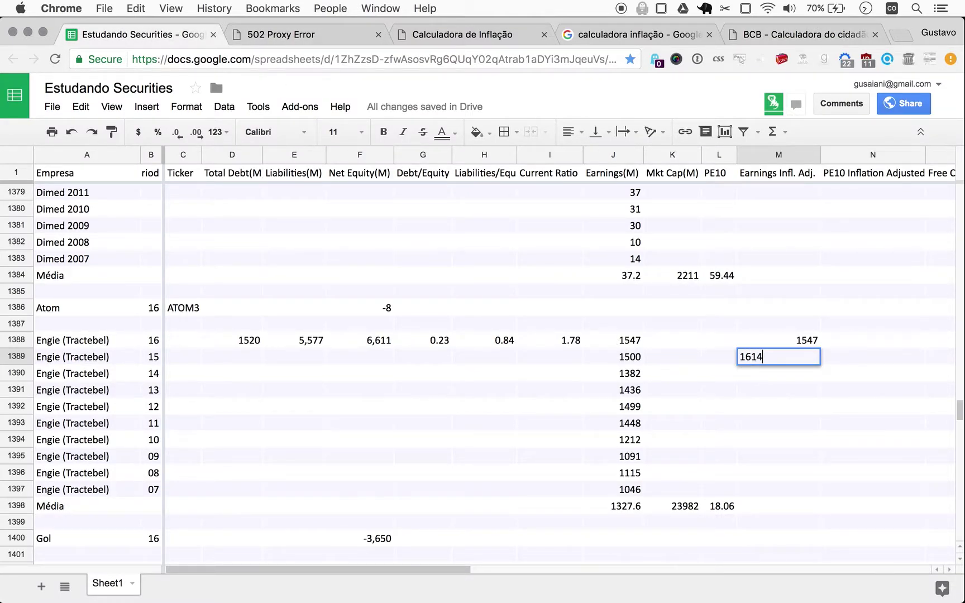
key("Return")
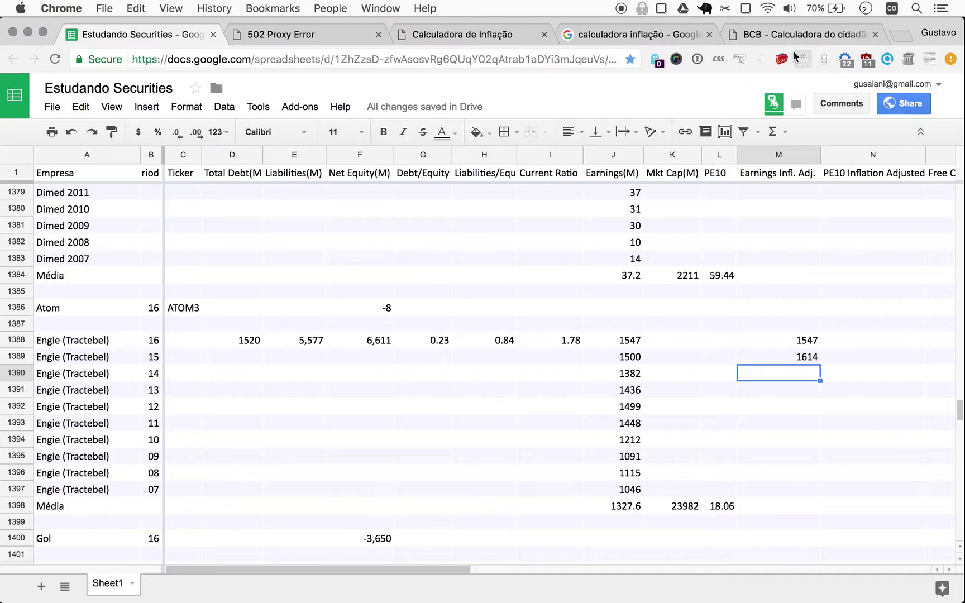
left_click(783, 34)
left_click(459, 370)
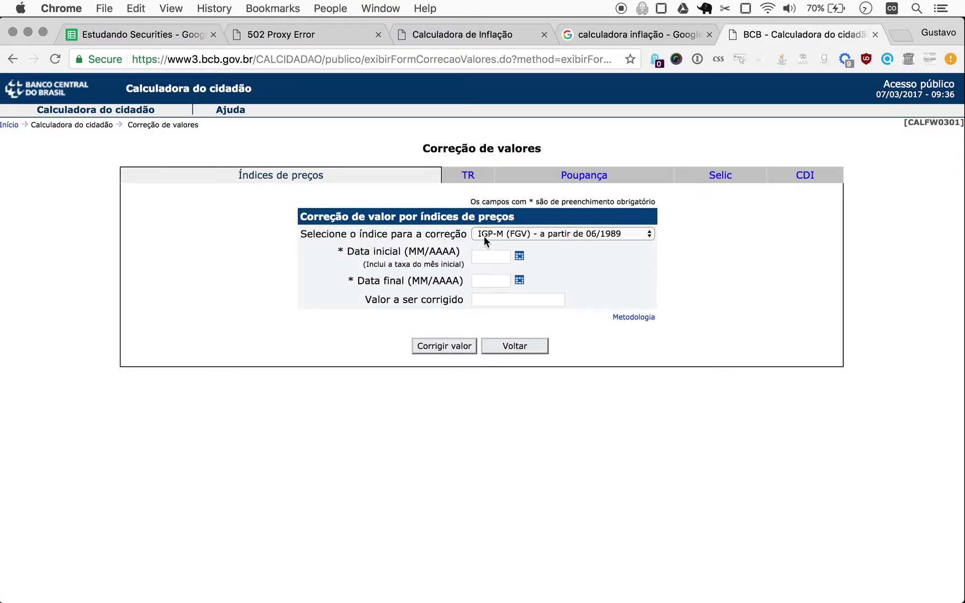
Set the correction period from 01/2015 to 01/2017.
left_click(488, 256)
type("01")
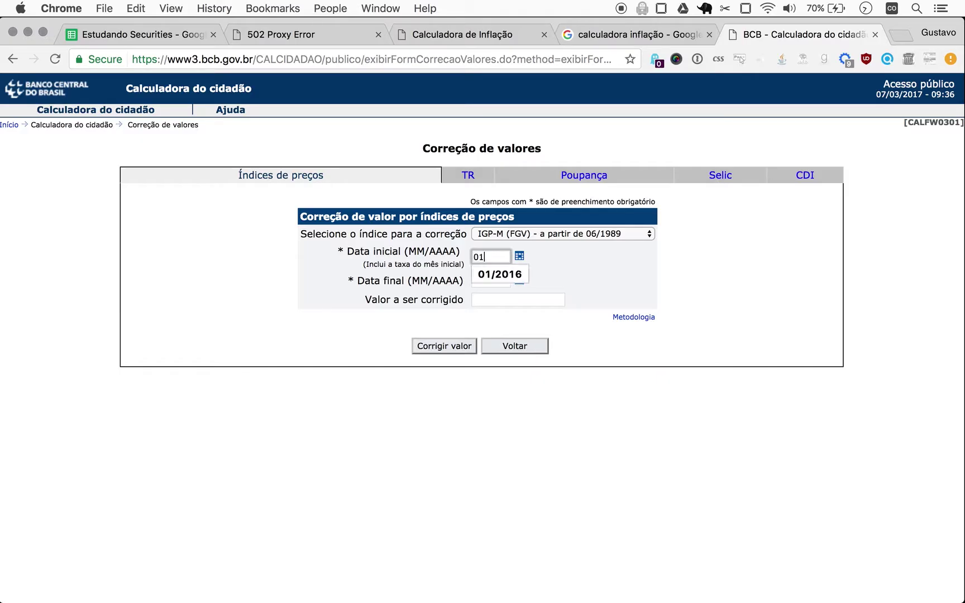
type("/2015")
key("Tab")
key("Tab")
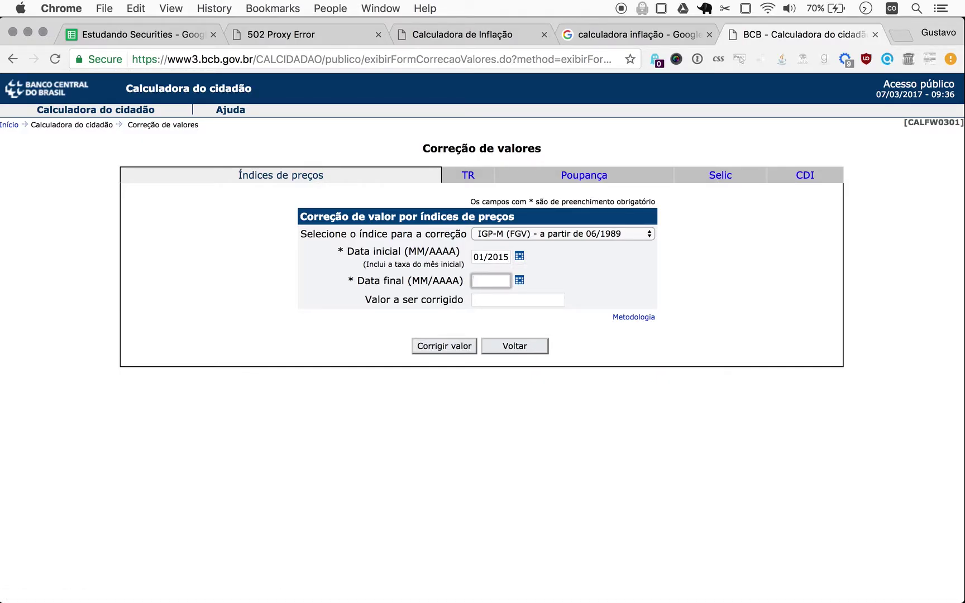
type("01/")
key("Down")
key("Return")
key("Tab")
key("Tab")
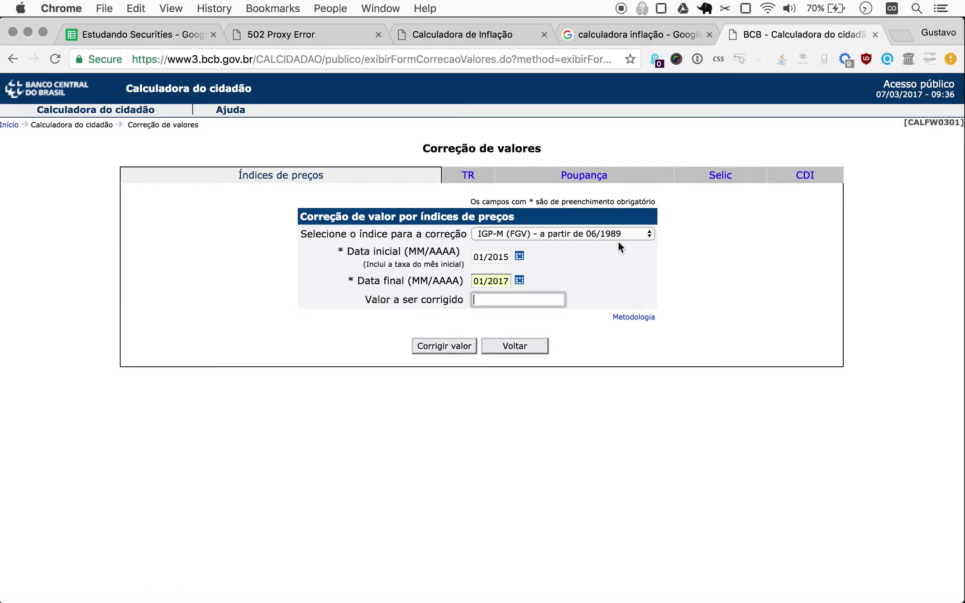
Close the Google results, UOL calculator and 502 Proxy Error tabs.
left_click(631, 33)
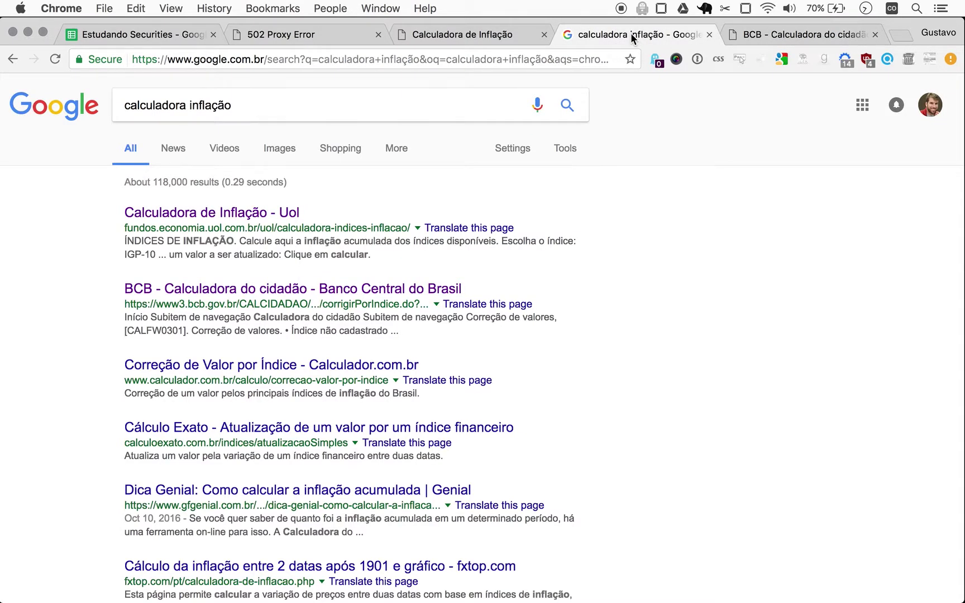
key("super+w")
key("super+alt+Left")
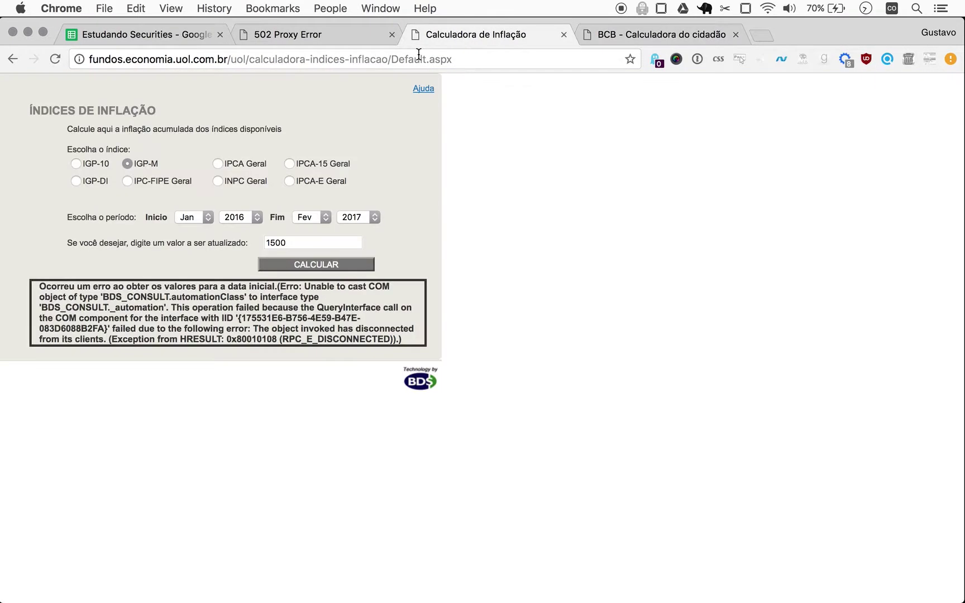
key("super+w")
key("super+alt+Left")
key("super+w")
key("super+alt+Left")
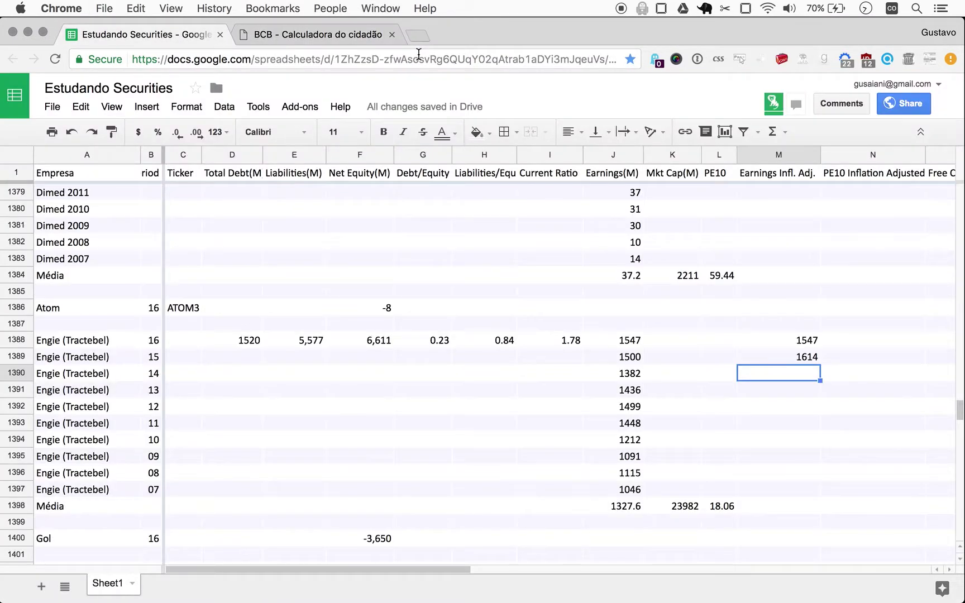
key("super+alt+Right")
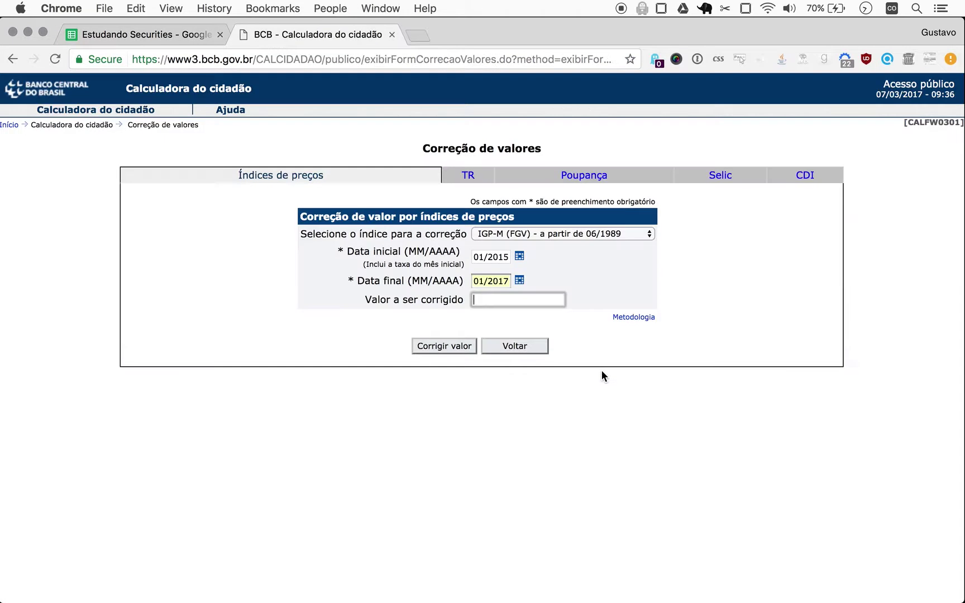
Correct 1.382,00 to 1.648,06 and enter 1648 in cell M1390.
type("13,82")
type("00")
left_click(433, 348)
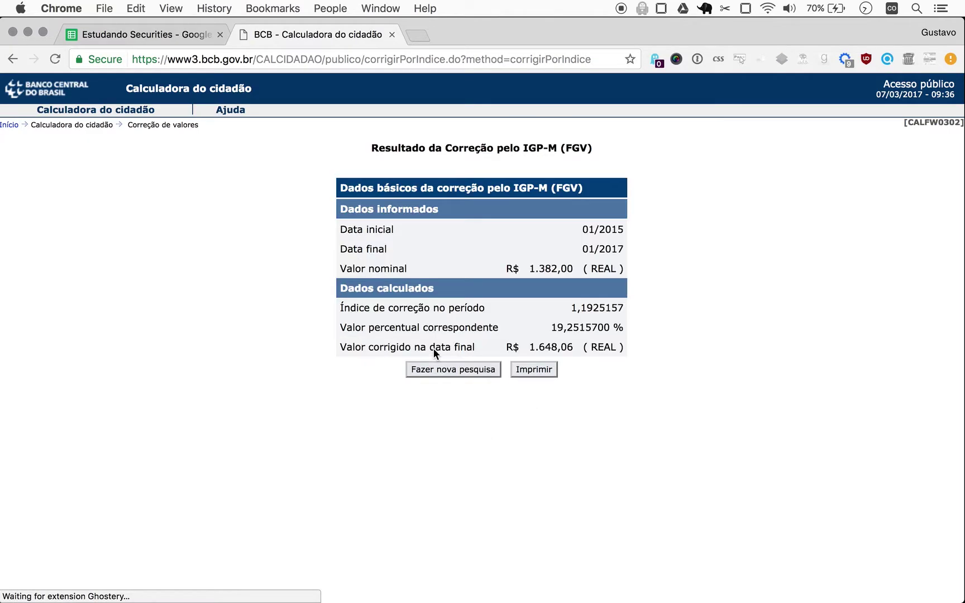
left_click(143, 34)
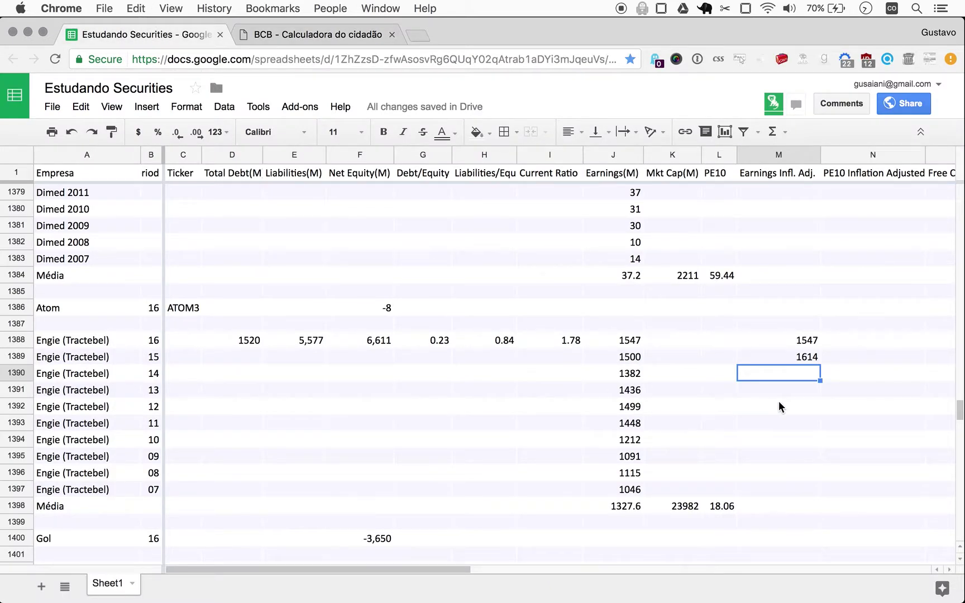
type("1648")
key("Return")
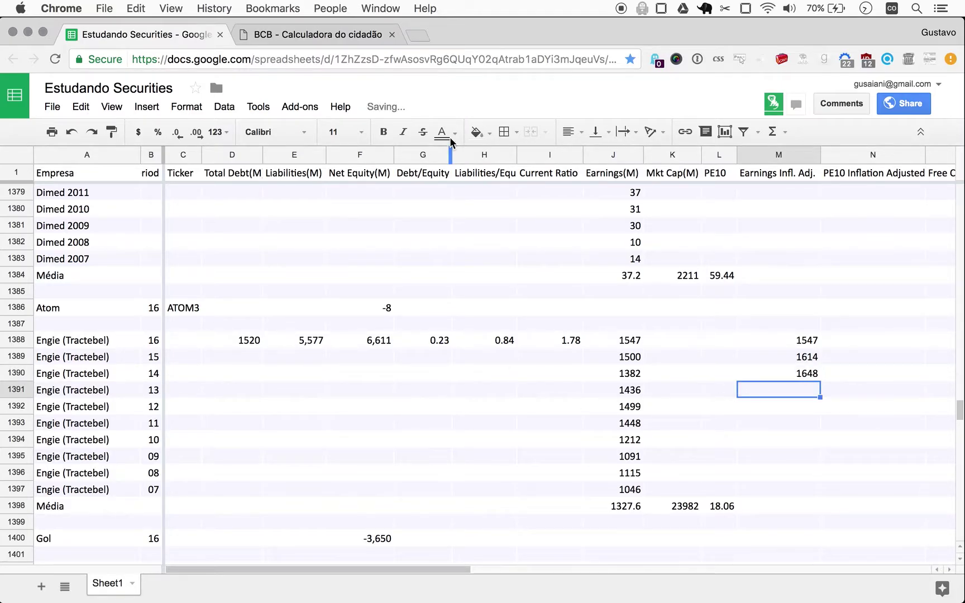
Reset the BCB calculator to a blank correction form and detach it into its own window.
left_click(293, 39)
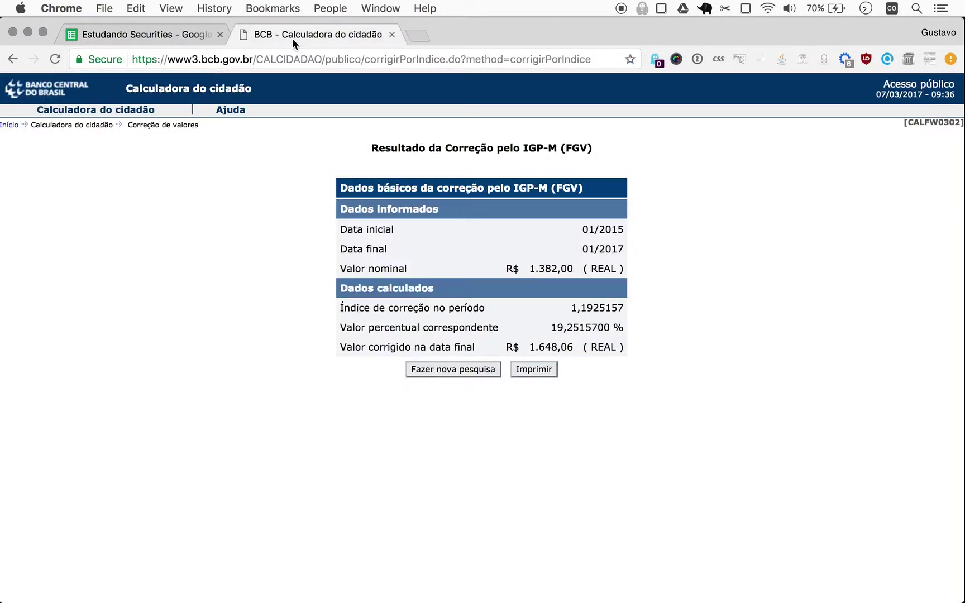
left_click(469, 368)
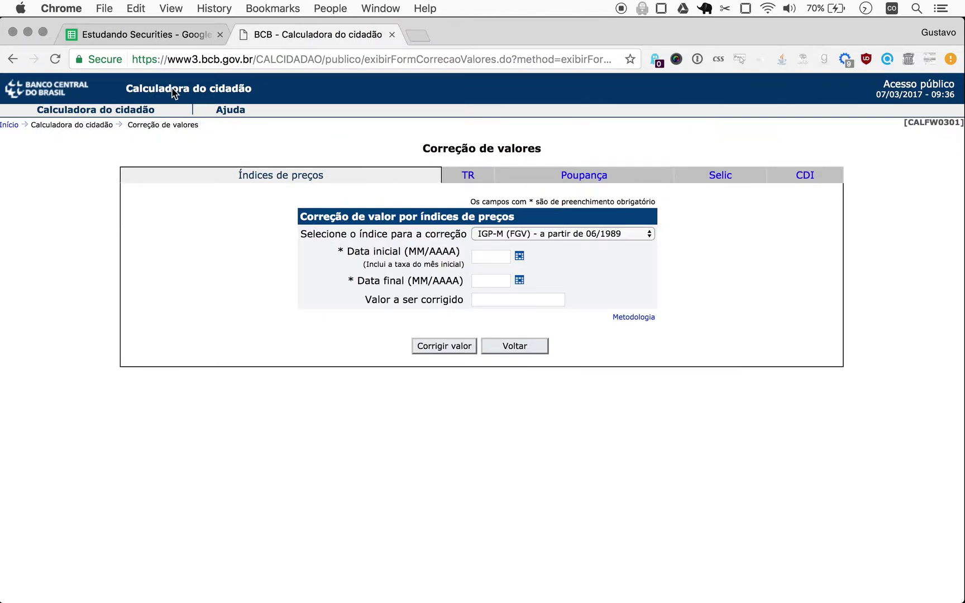
left_click(363, 37)
left_click_drag(362, 33, 207, 94)
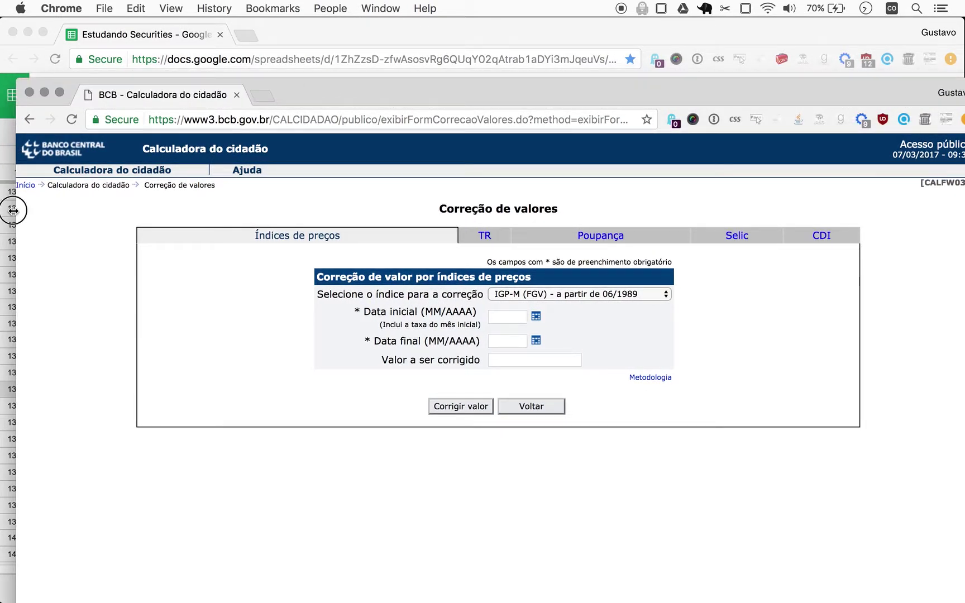
Arrange the spreadsheet on the left and the BCB calculator window on the right, top-aligned.
left_click_drag(13, 211, 393, 143)
left_click(291, 204)
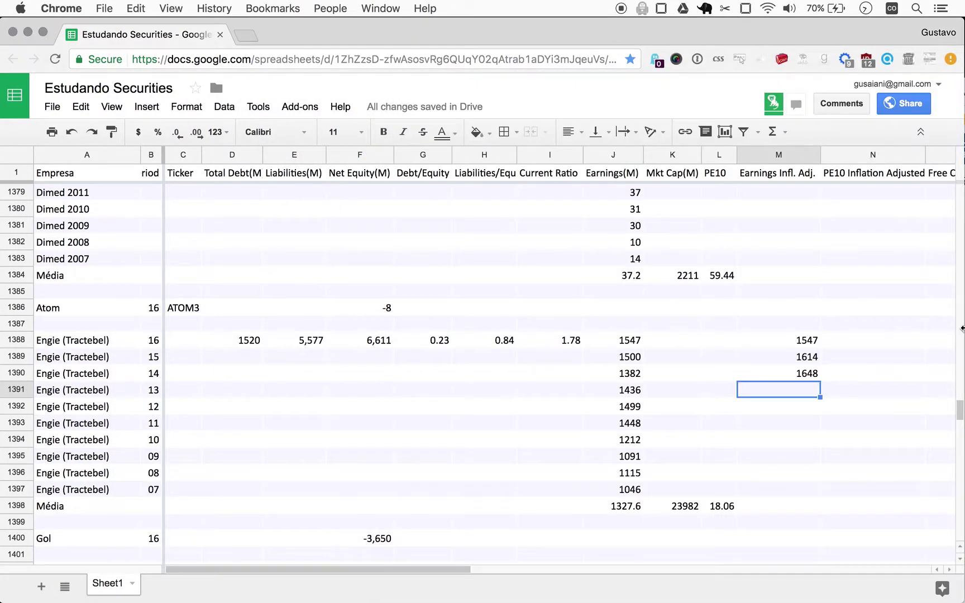
left_click_drag(961, 328, 527, 263)
left_click(754, 83)
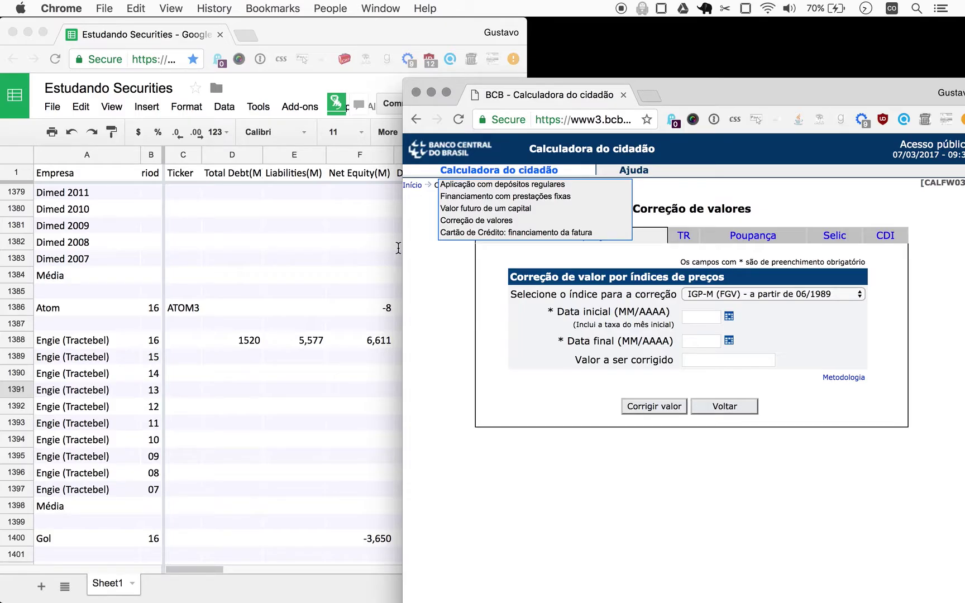
left_click_drag(398, 252, 530, 159)
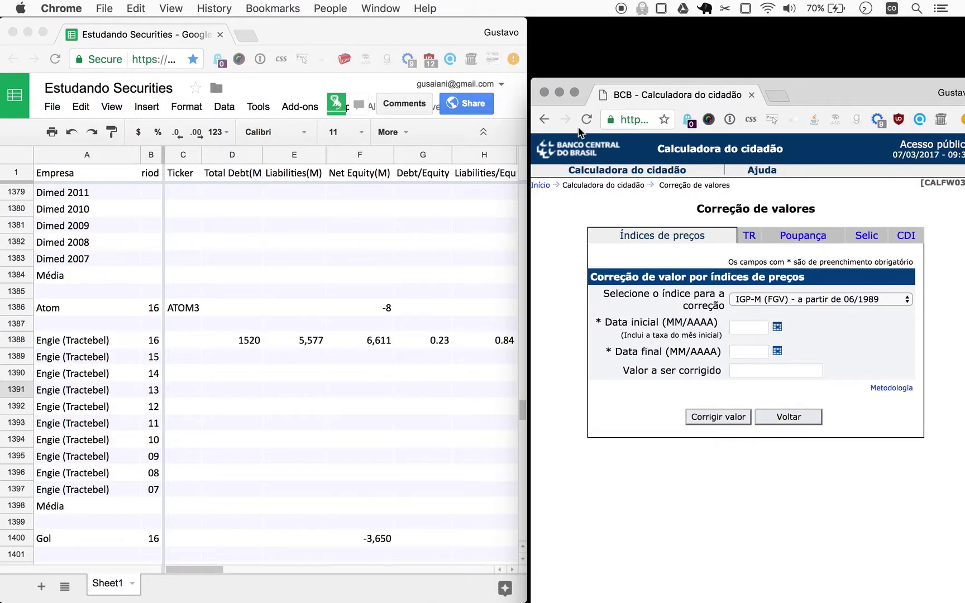
left_click_drag(778, 80, 776, 18)
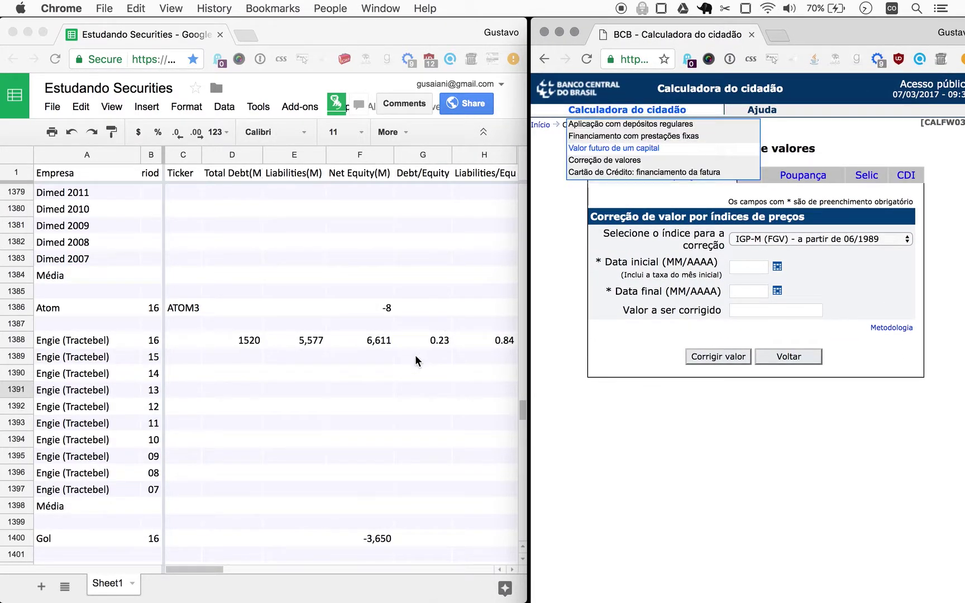
scroll(415, 354, "right", 5)
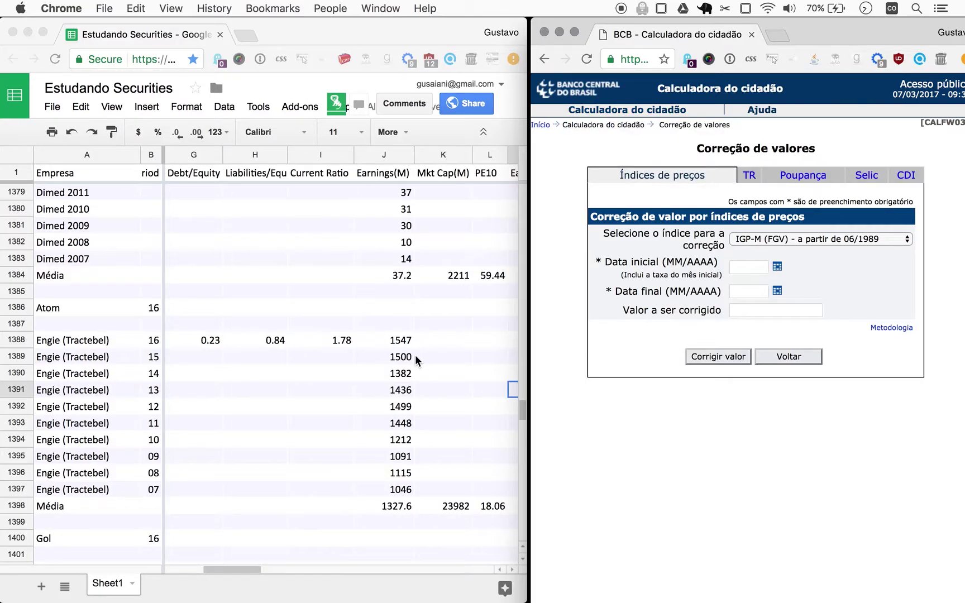
Correct 14,36 by IGP-M from 01/2014 to 01/2017 in the BCB calculator.
scroll(415, 354, "right", 2)
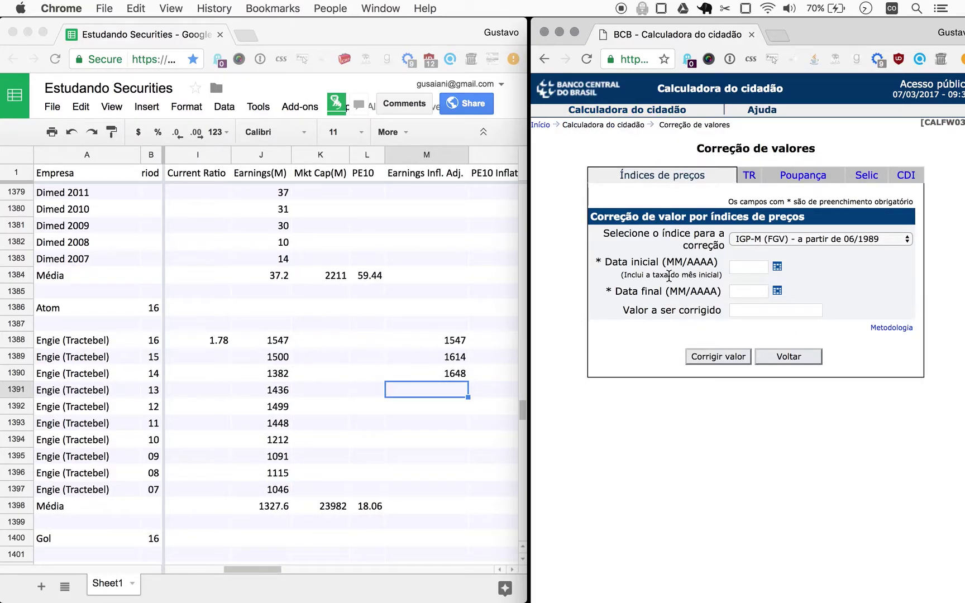
left_click(746, 266)
type("01/2014")
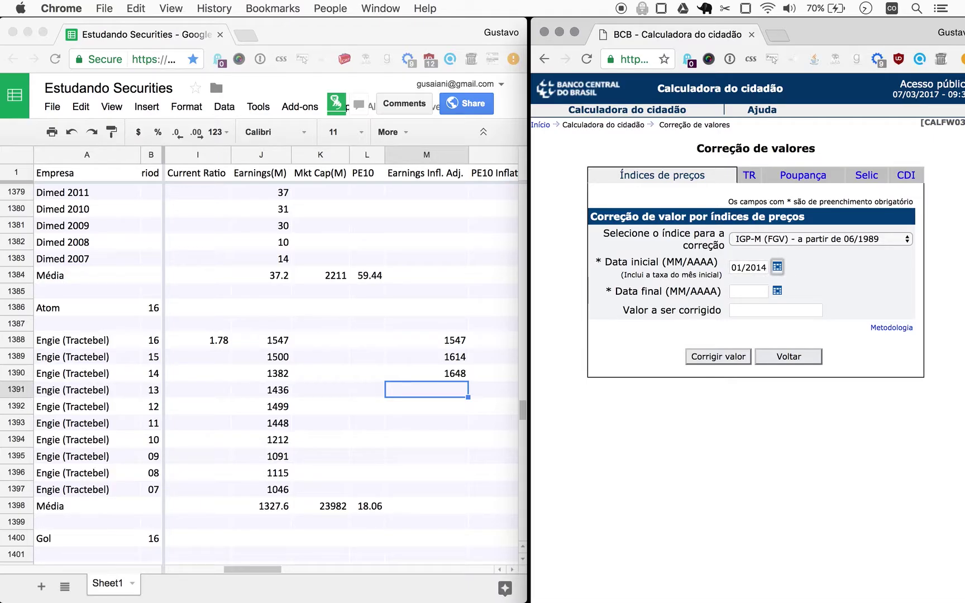
key("Tab")
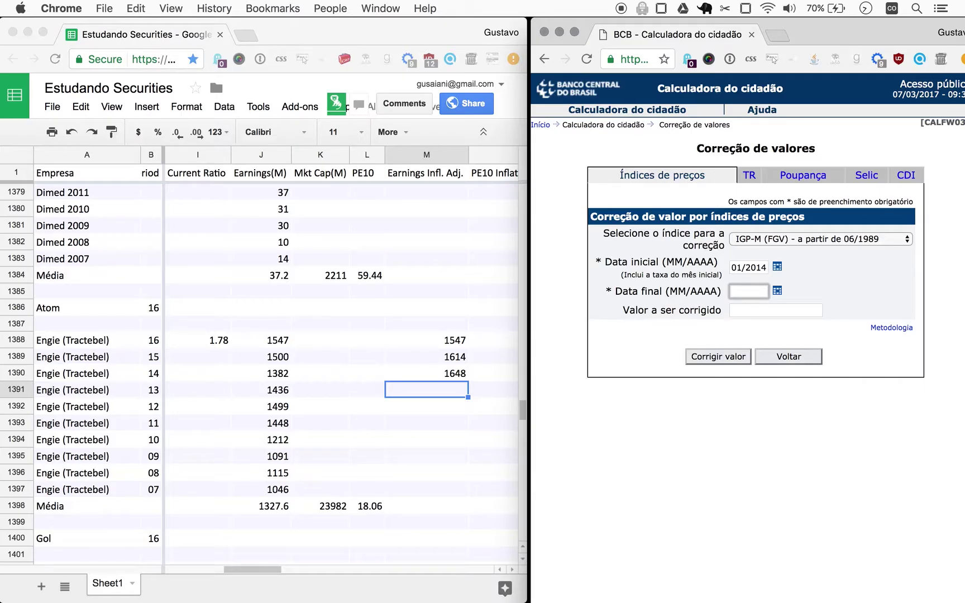
type("01/2017")
key("Tab")
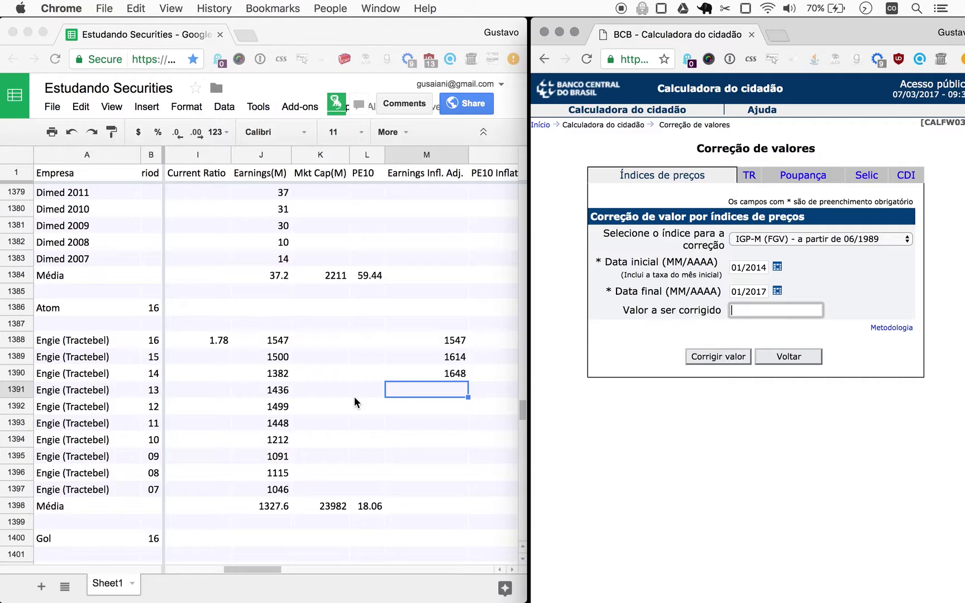
type("1,43")
type("6")
left_click(721, 348)
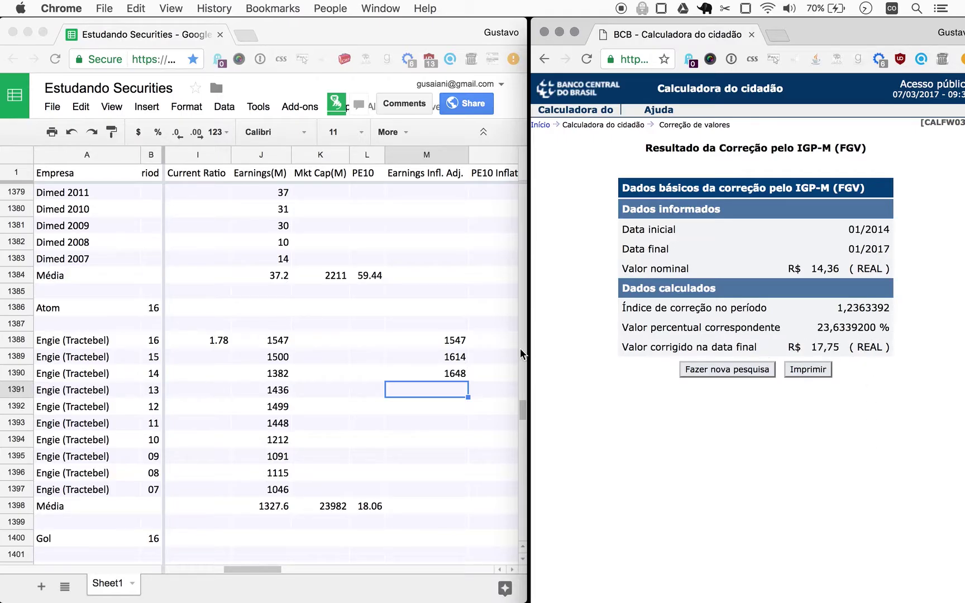
Enter the corrected value 1775 in cell M1391.
left_click(443, 383)
type("1775")
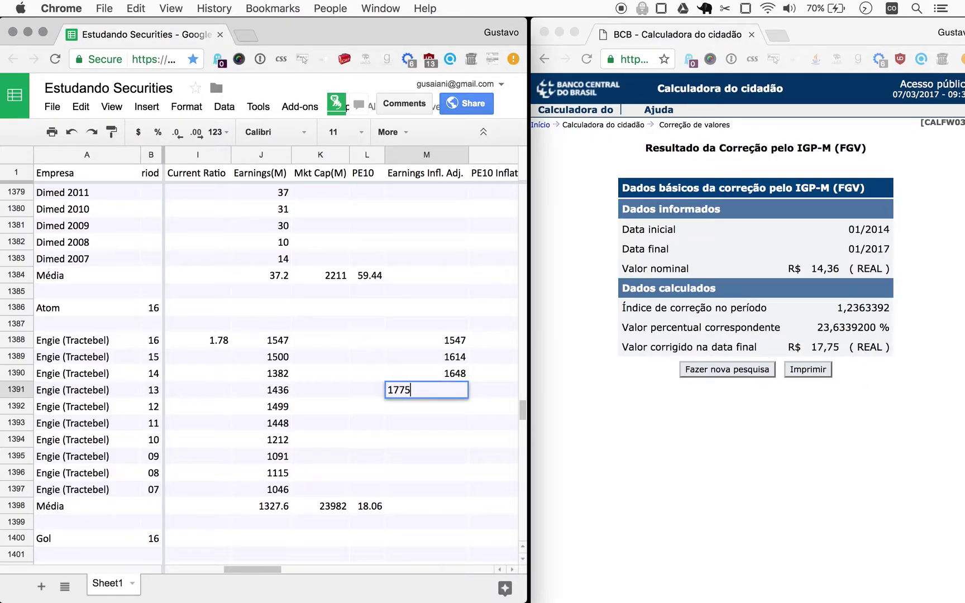
key("Tab")
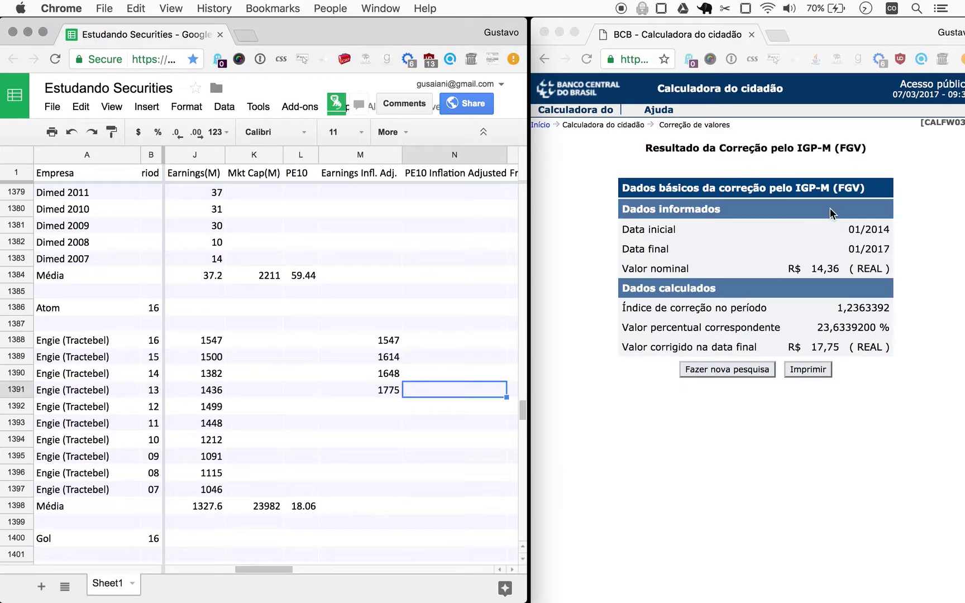
Run a new IGP-M correction of 14,99 from 01/2013 to 01/2017.
left_click(729, 370)
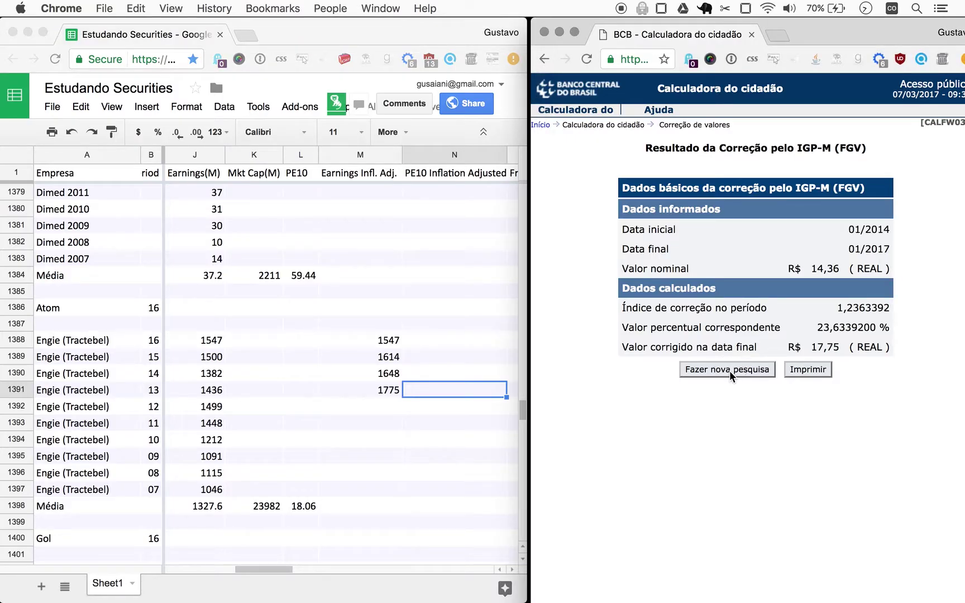
left_click(713, 370)
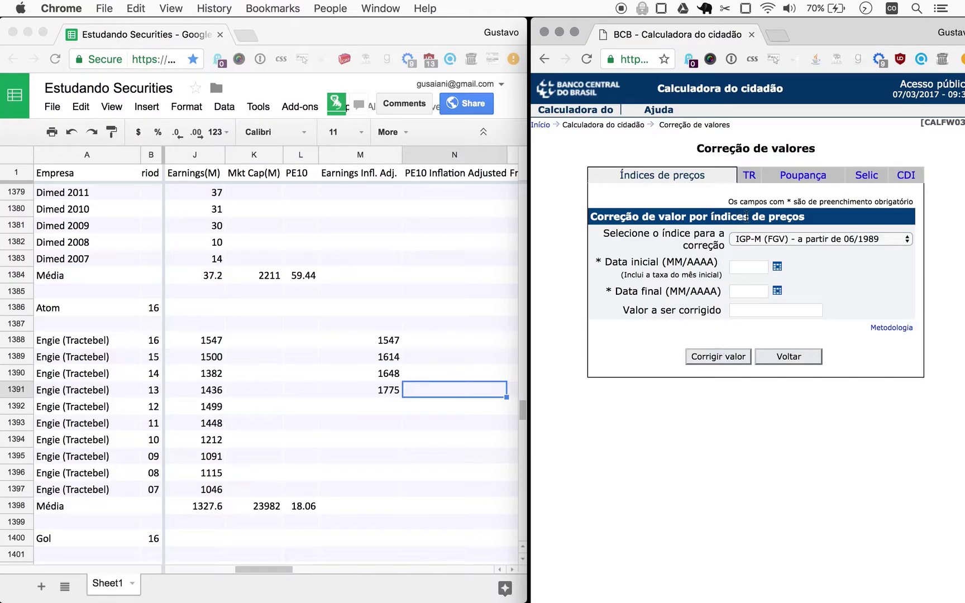
left_click(745, 267)
type("01/20")
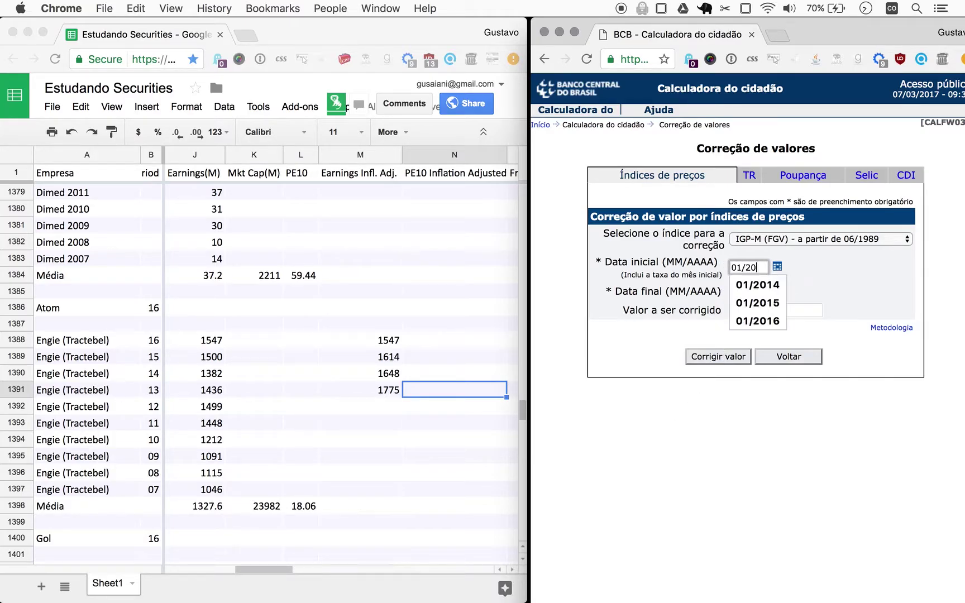
type("13")
key("Tab")
type("01/2017")
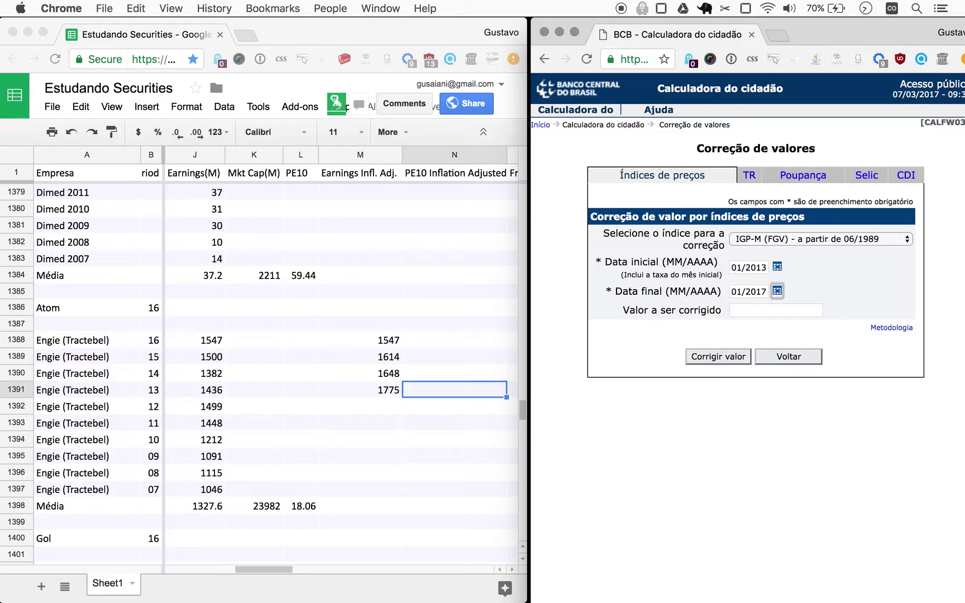
key("Tab")
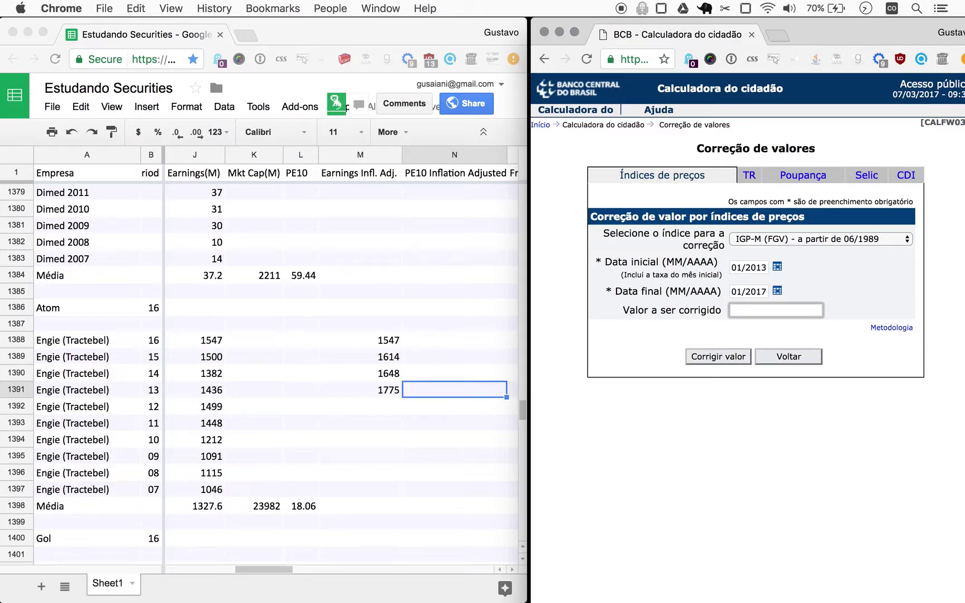
type("14,99")
left_click(715, 357)
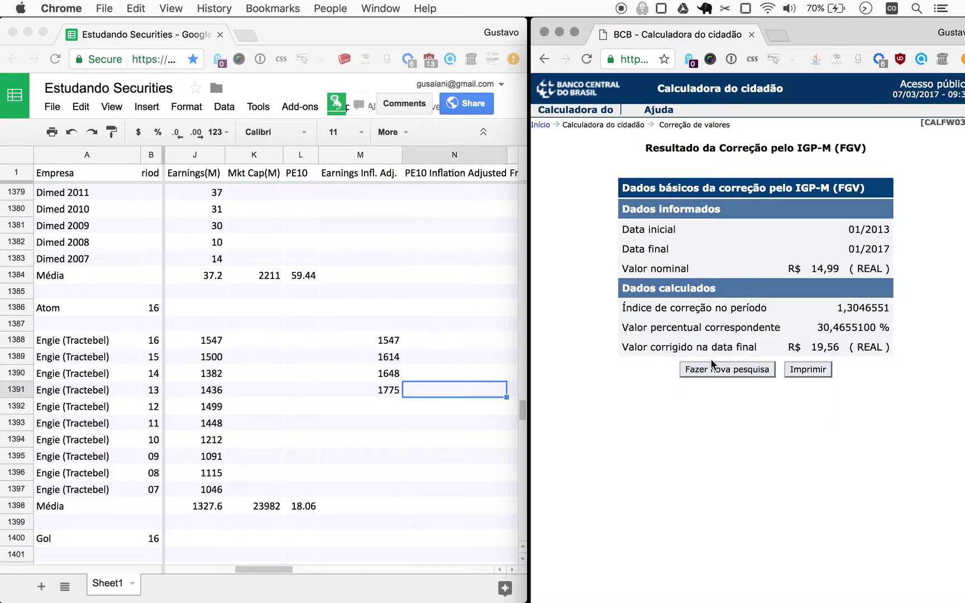
Enter 1956 in cell M1392 as the year-12 adjusted earnings.
left_click(387, 406)
type("195")
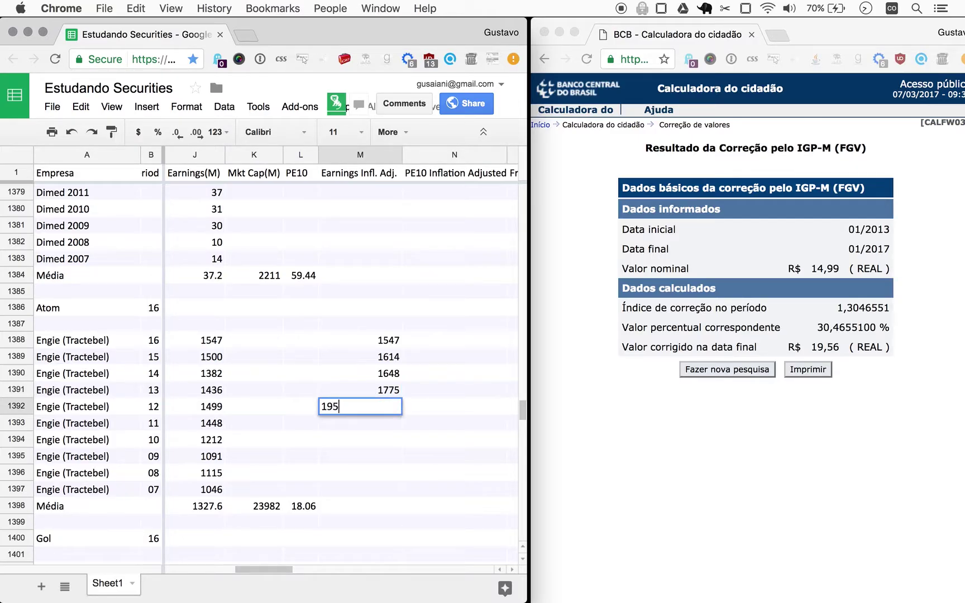
type("6")
key("Tab")
left_click(550, 168)
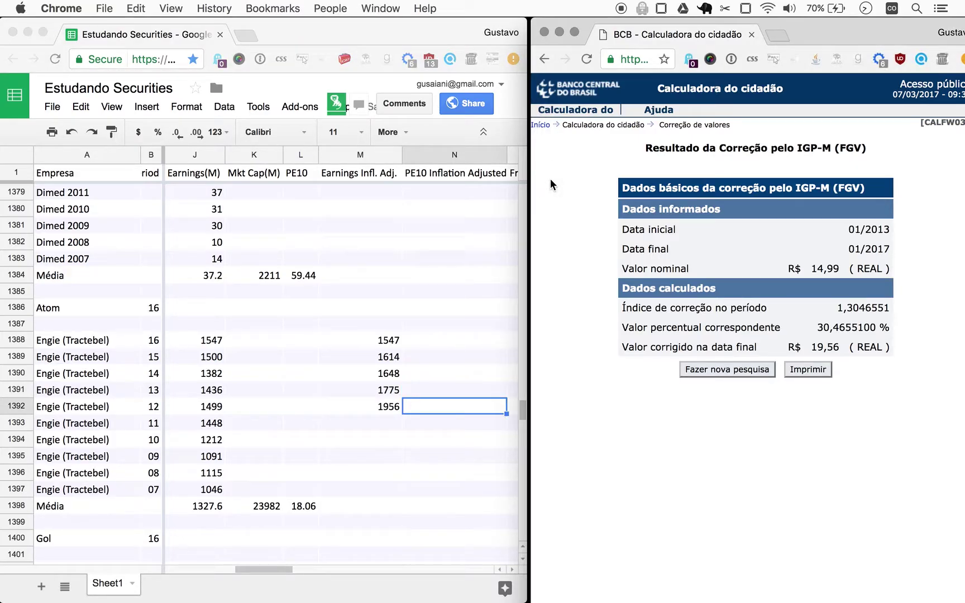
Correct 14,48 by IGP-M from 01/2012 to 01/2017 in the calculator.
left_click(543, 65)
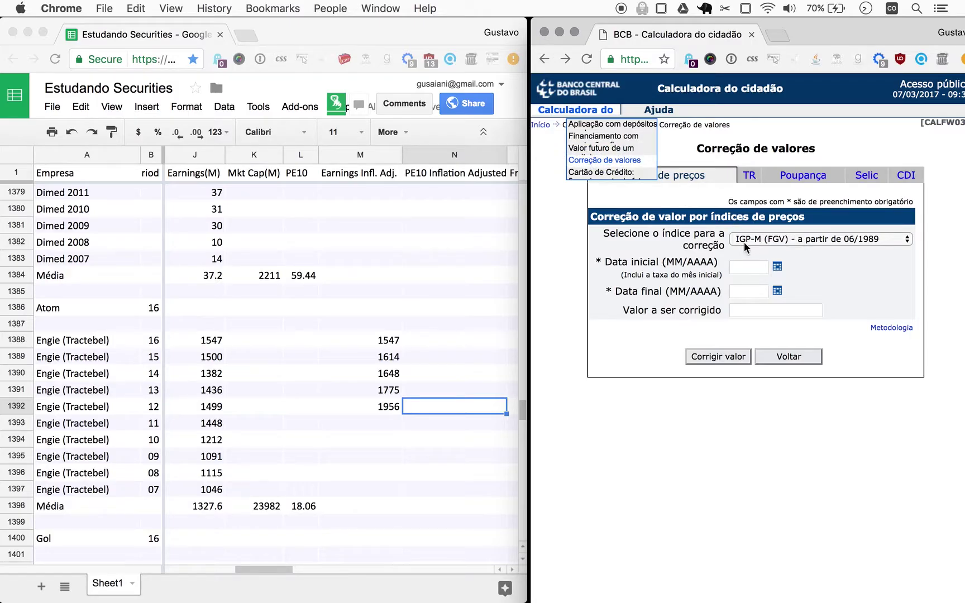
left_click(750, 271)
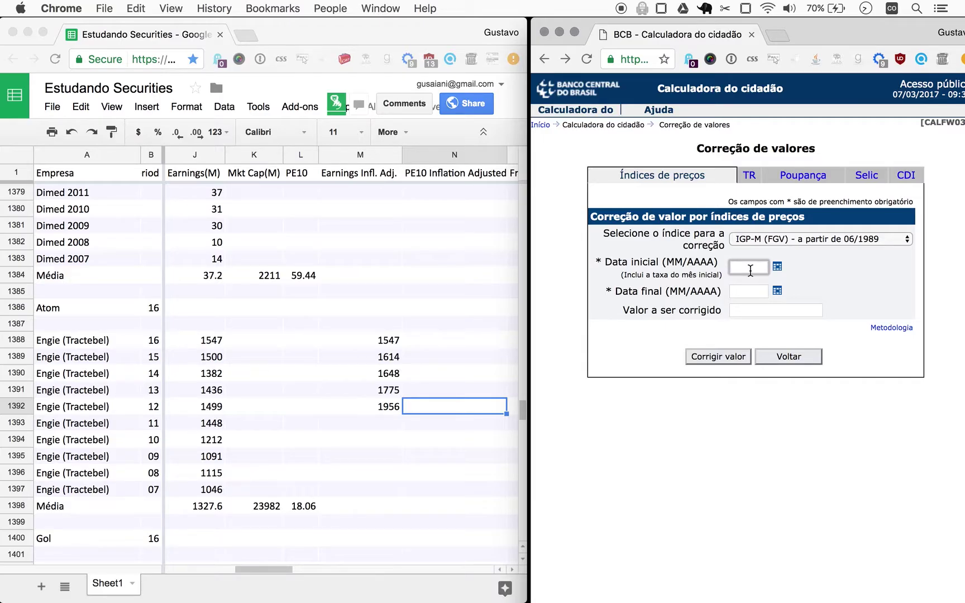
type("01/201")
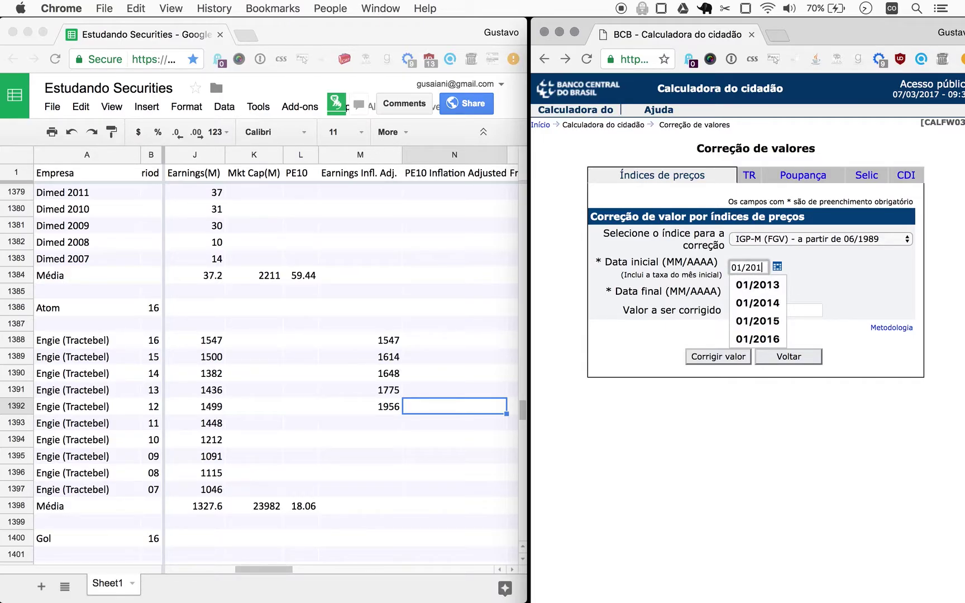
type("2")
key("Tab")
type("01/")
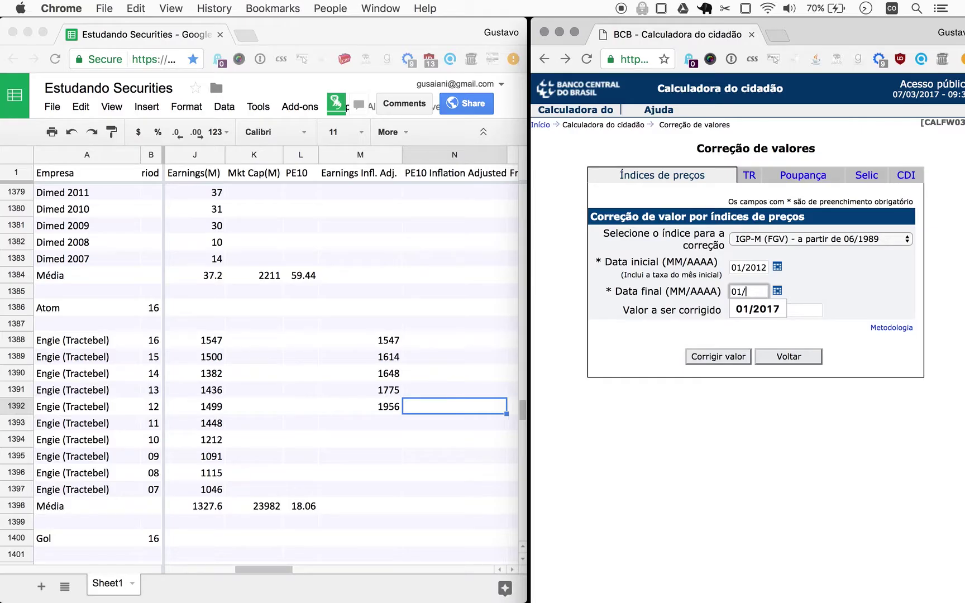
key("Down")
key("Return")
key("Tab")
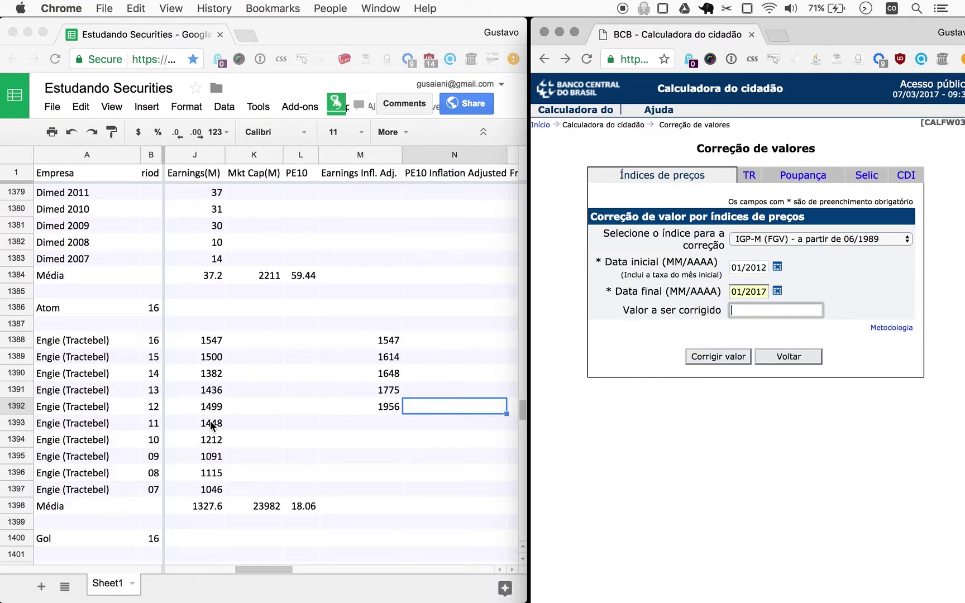
type("14,48")
left_click(712, 357)
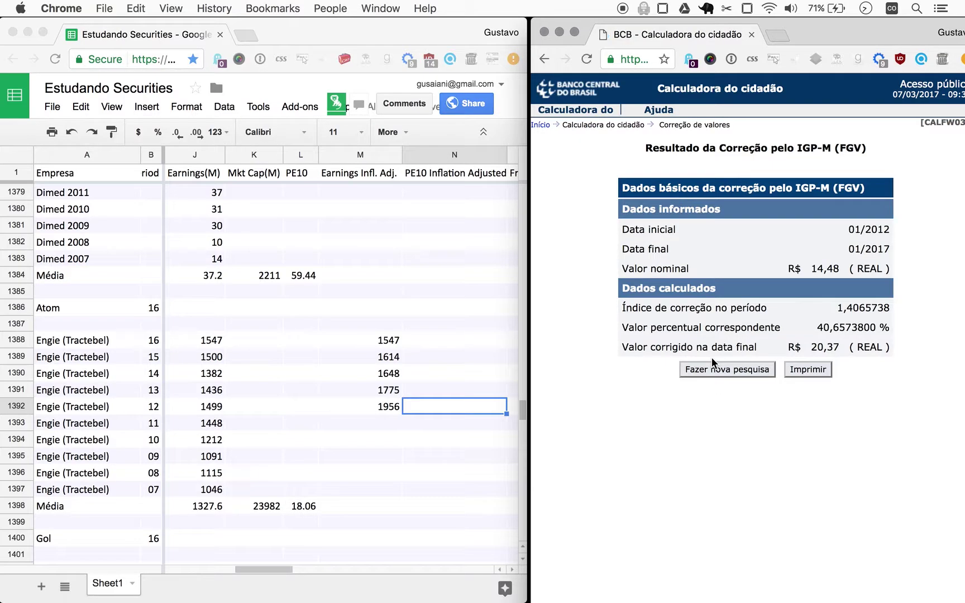
Enter 2037 in cell M1393 as the year-11 adjusted earnings.
left_click(385, 423)
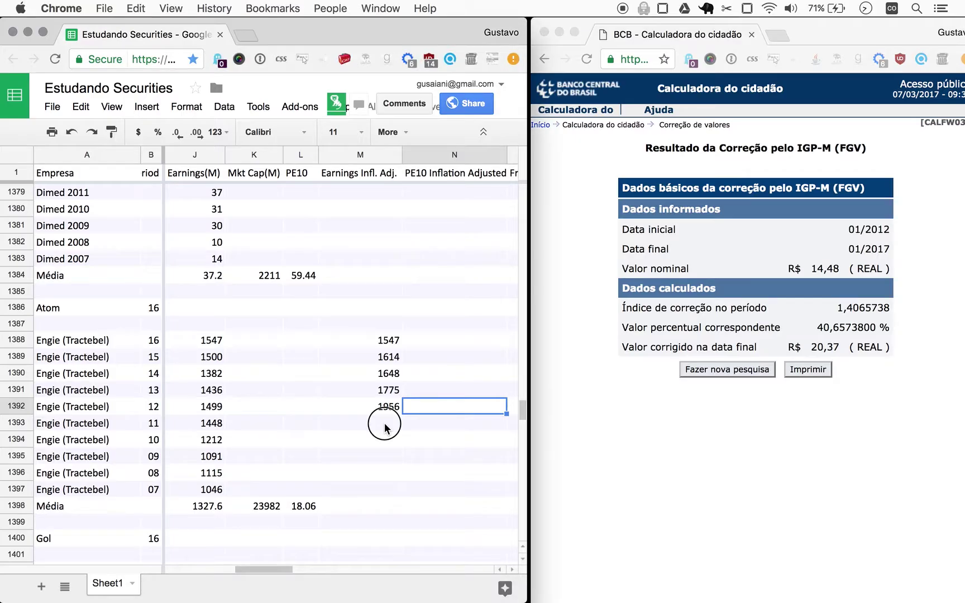
type("2037")
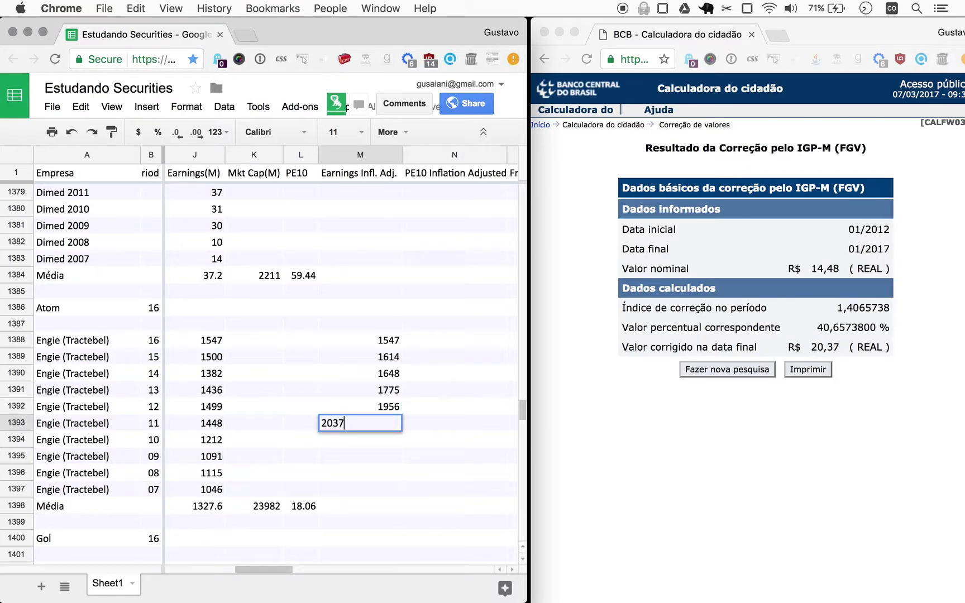
key("Return")
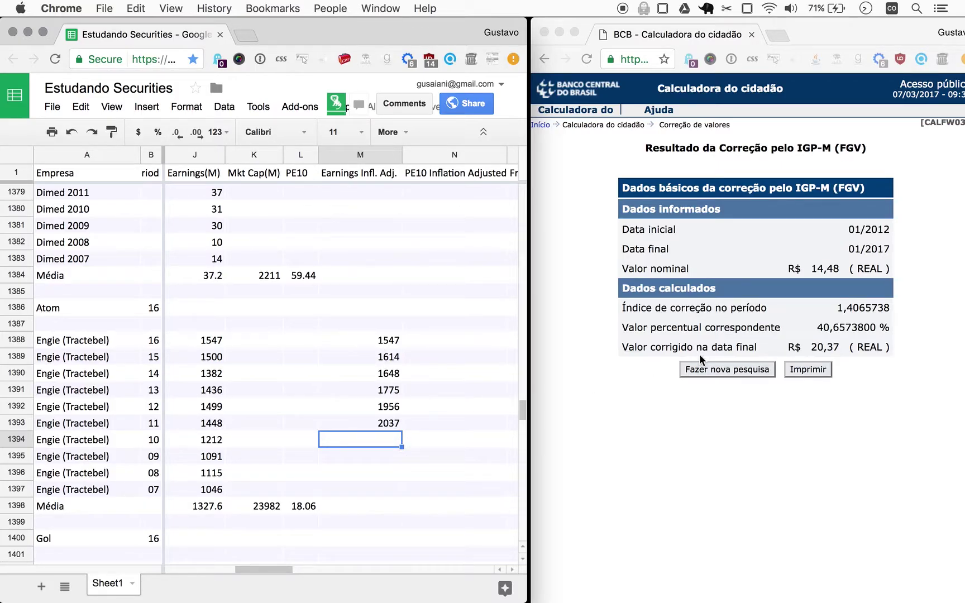
Run a new IGP-M correction of 12,12 from 01/2011 to 01/2017.
left_click(732, 369)
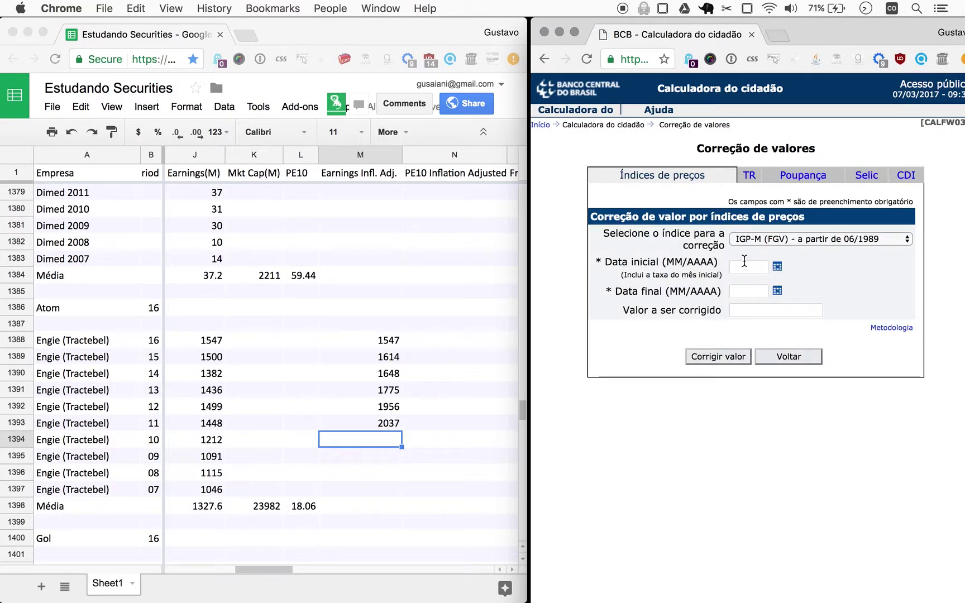
left_click(744, 261)
type("01/2012")
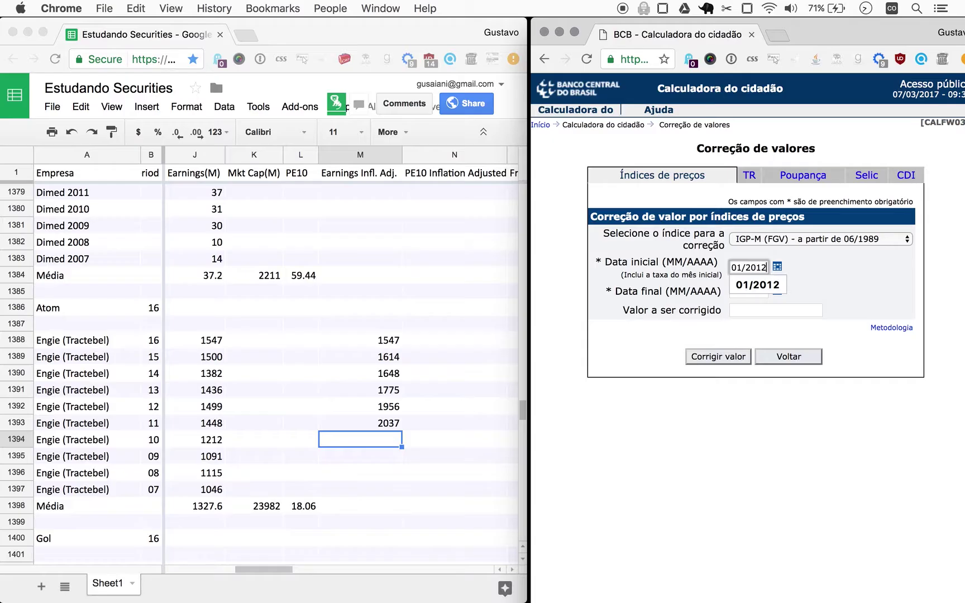
key("BackSpace")
type("1")
key("Tab")
type("01/2")
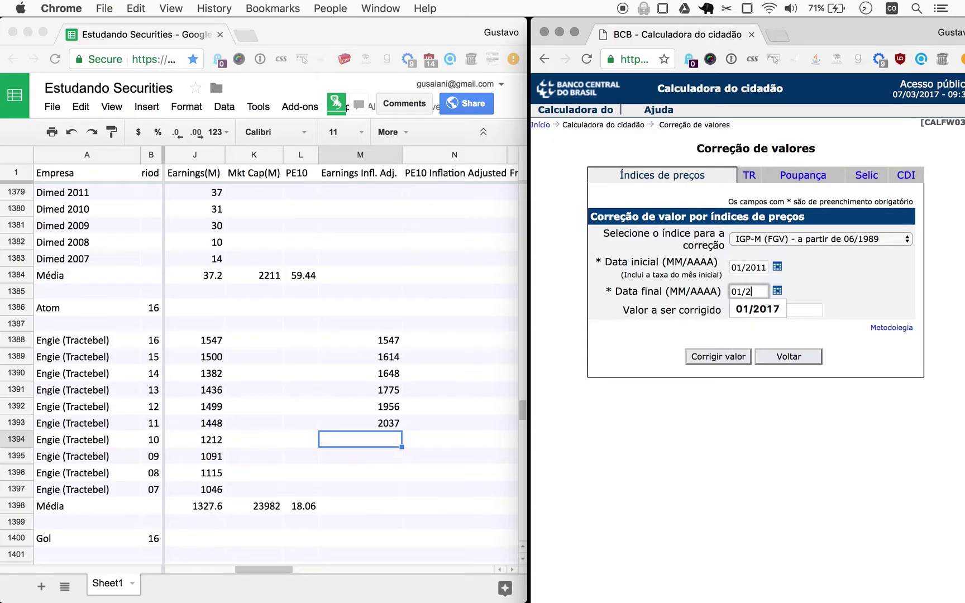
key("Down")
key("Return")
key("Tab")
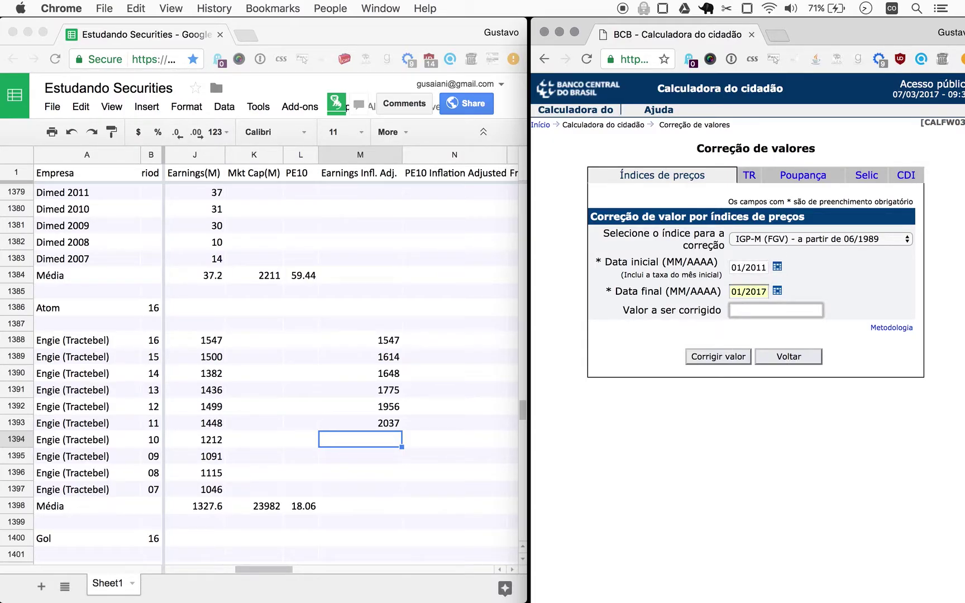
type("1212")
left_click(717, 356)
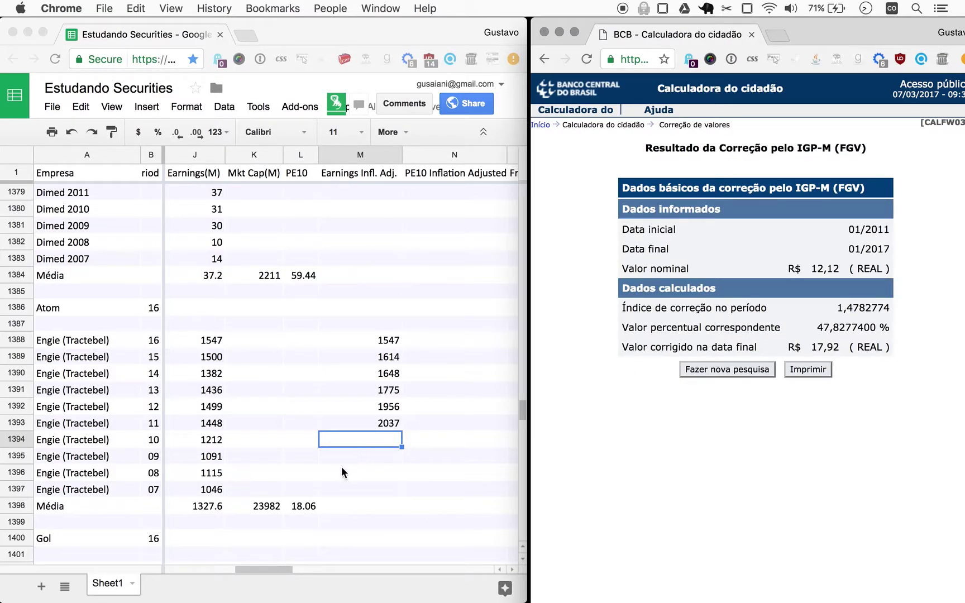
Enter 1792 in cell M1394 and reset the calculator to a blank form.
left_click(353, 438)
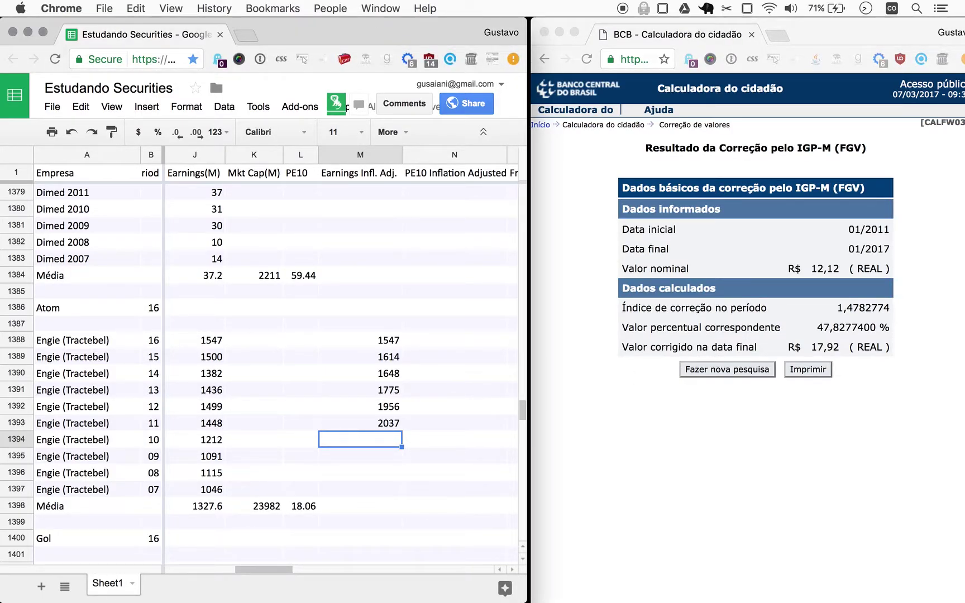
type("1792")
key("Return")
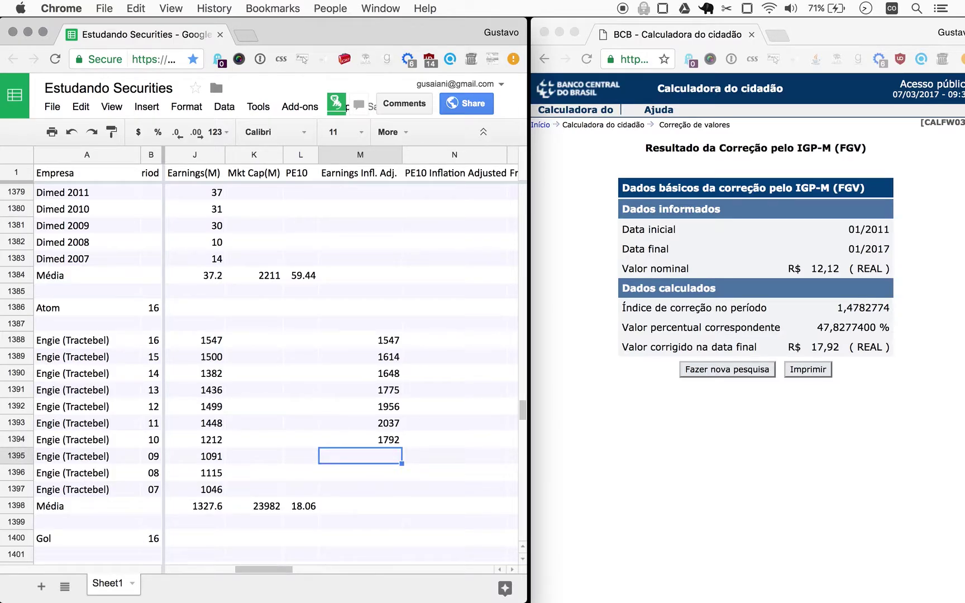
left_click(742, 362)
left_click(740, 370)
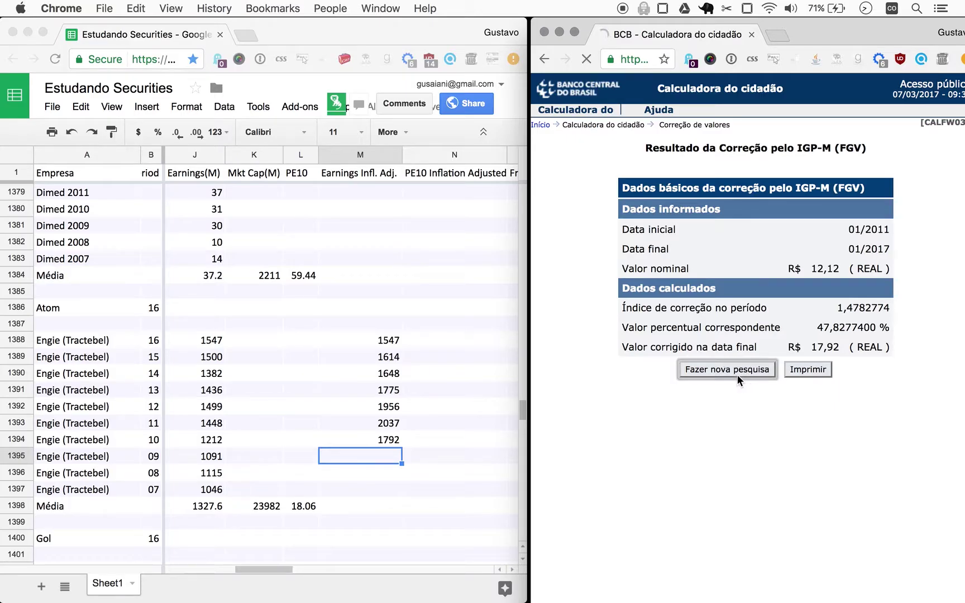
left_click(756, 266)
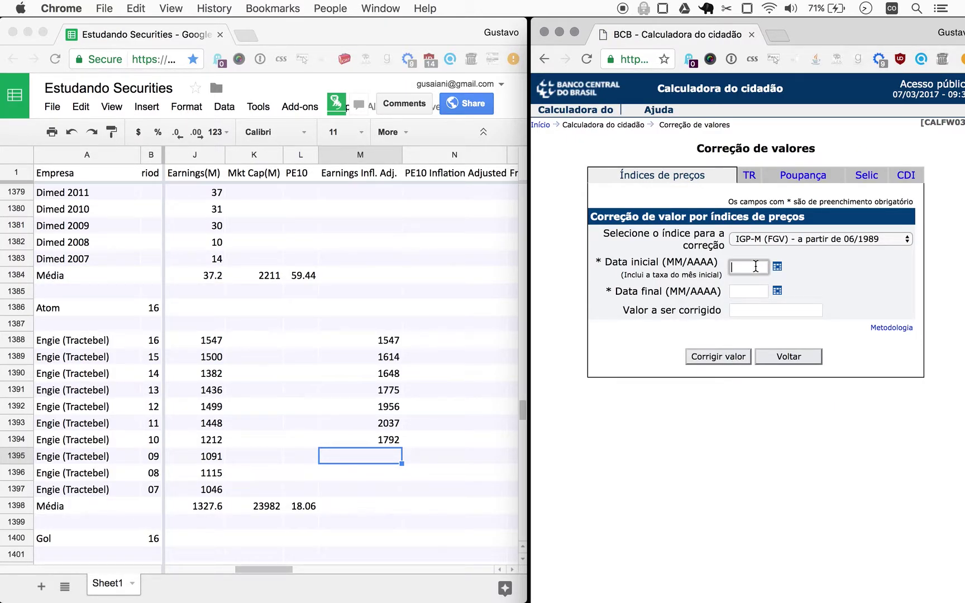
Correct 10,91 by IGP-M from 01/2010 to 01/2017.
type("01/")
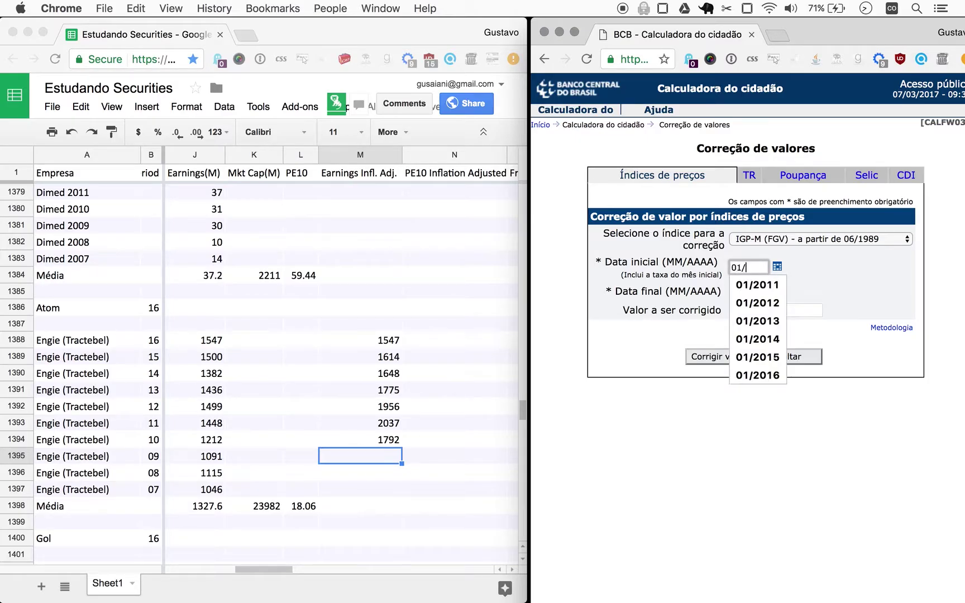
type("2010")
key("Tab")
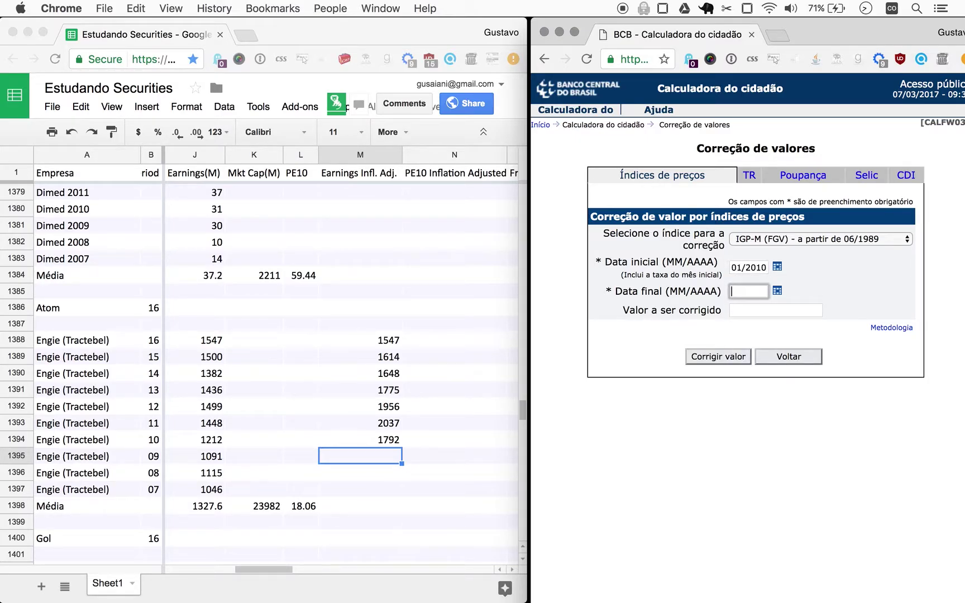
type("0")
key("Down")
key("Return")
key("Tab")
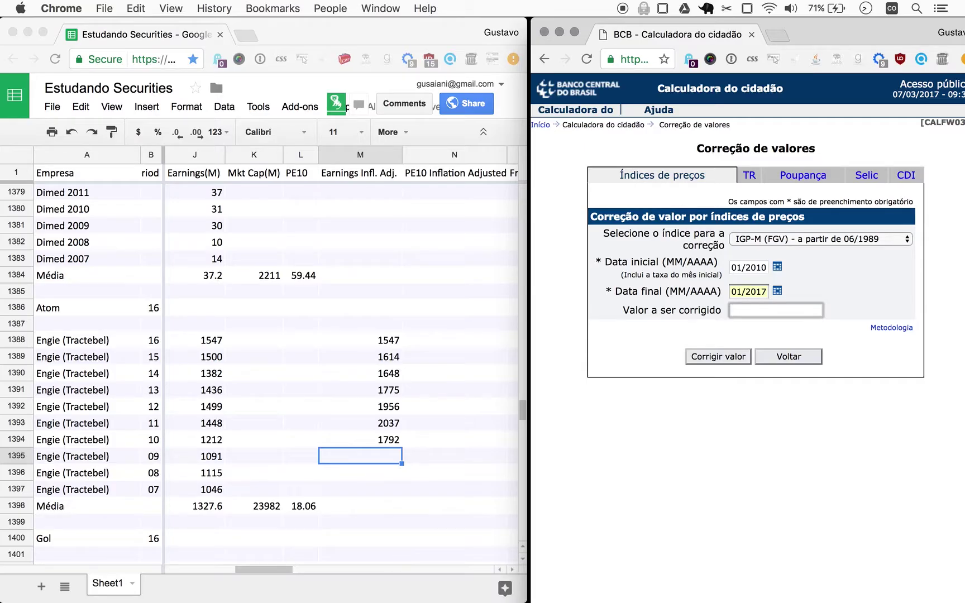
type("10,91")
left_click(720, 355)
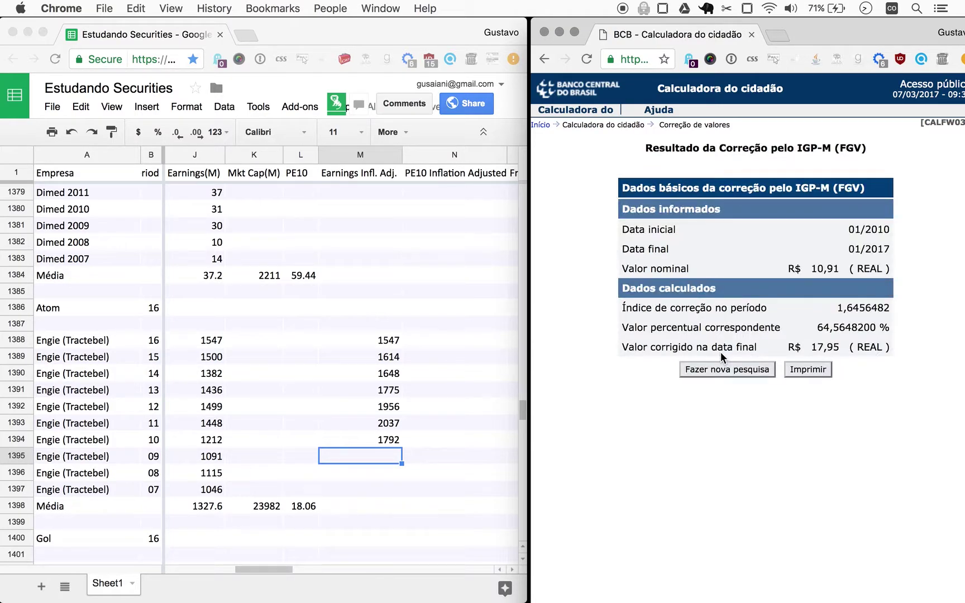
Enter 1795 in cell M1395 and reset the calculator form.
left_click(374, 452)
type("1")
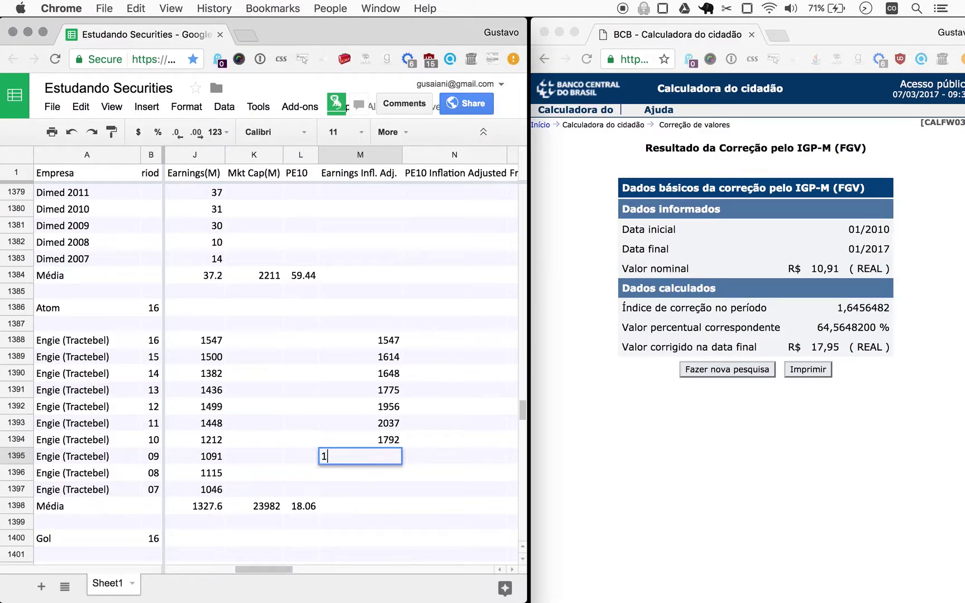
type("795")
key("Return")
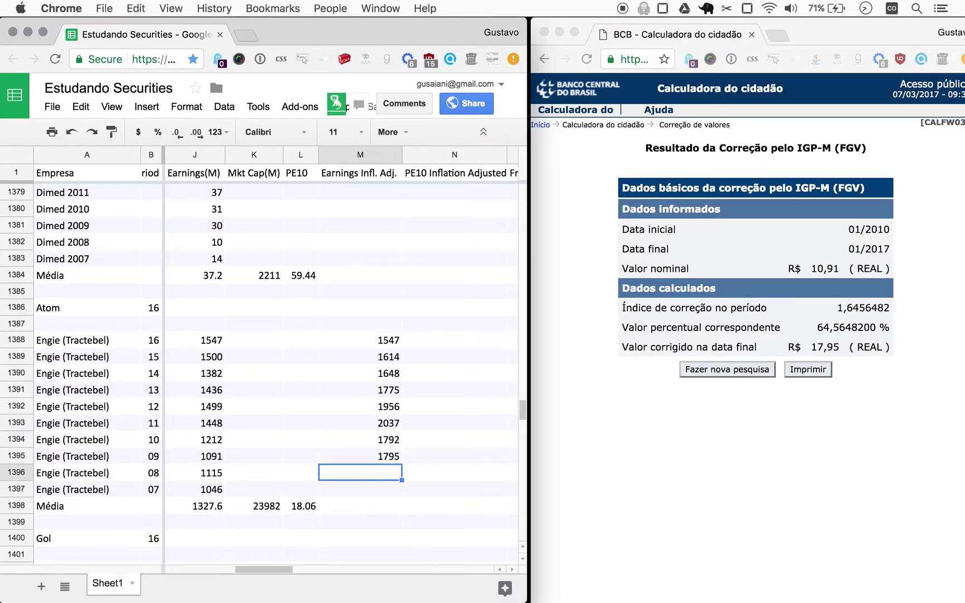
left_click(721, 373)
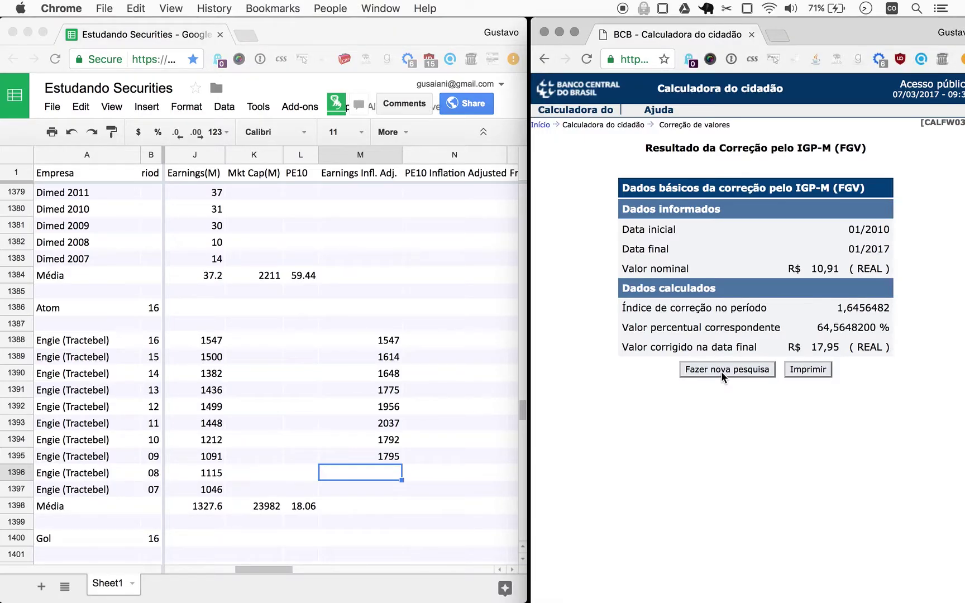
left_click(697, 371)
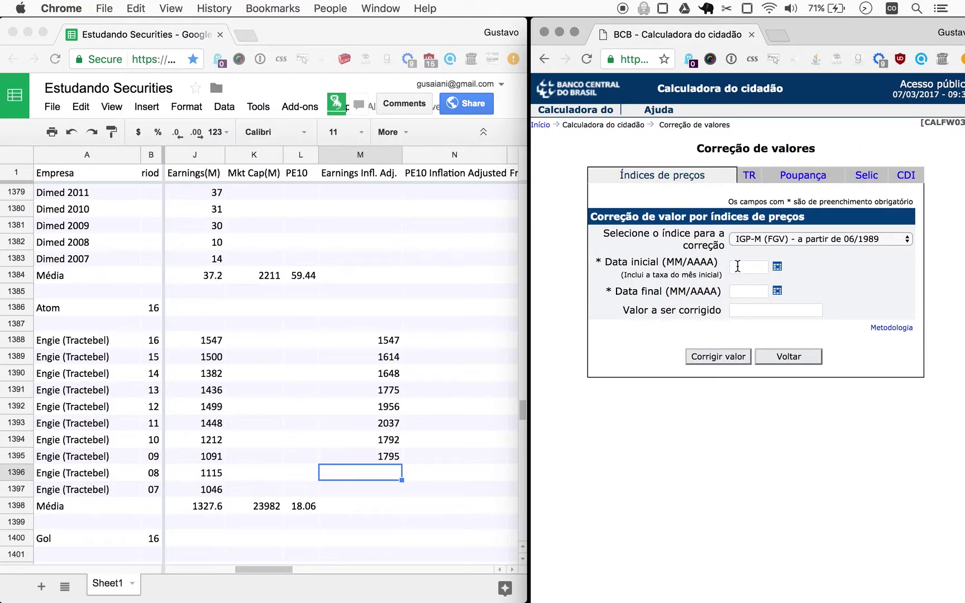
Correct 11,15 by IGP-M from 01/2009 to 01/2017.
left_click(738, 266)
type("01/2009")
key("Tab")
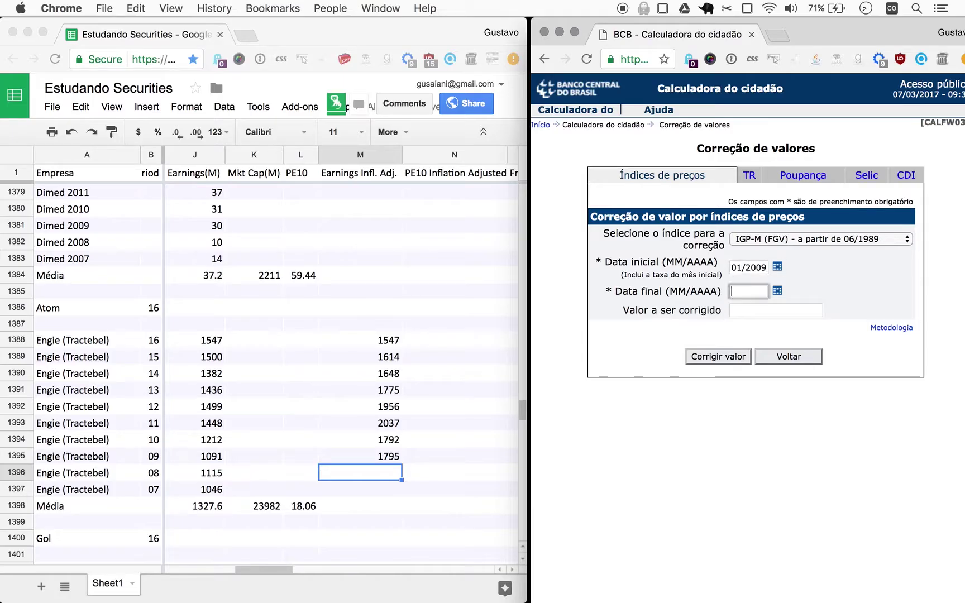
type("0")
key("Down")
key("Return")
key("Tab")
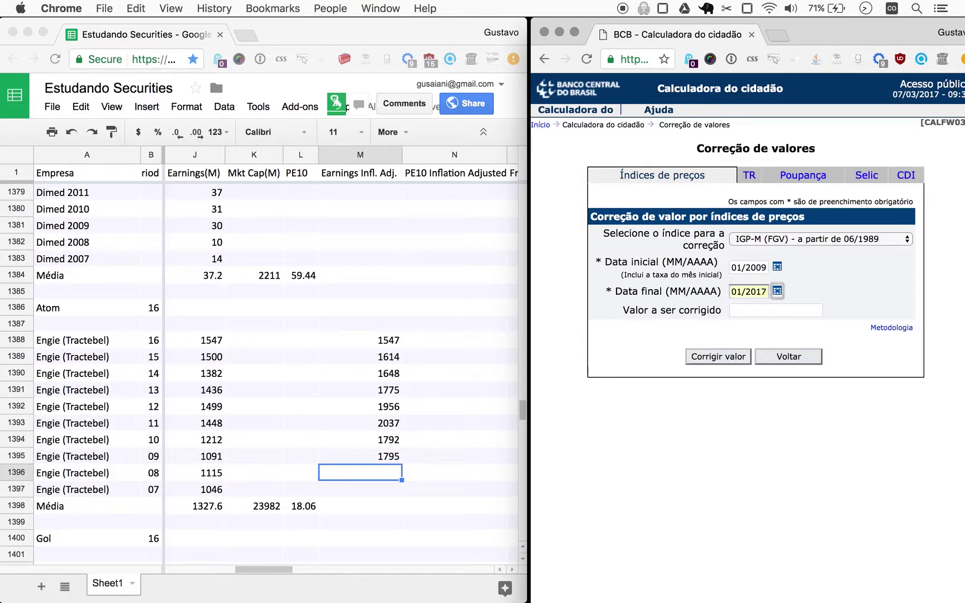
key("Tab")
type("0,11")
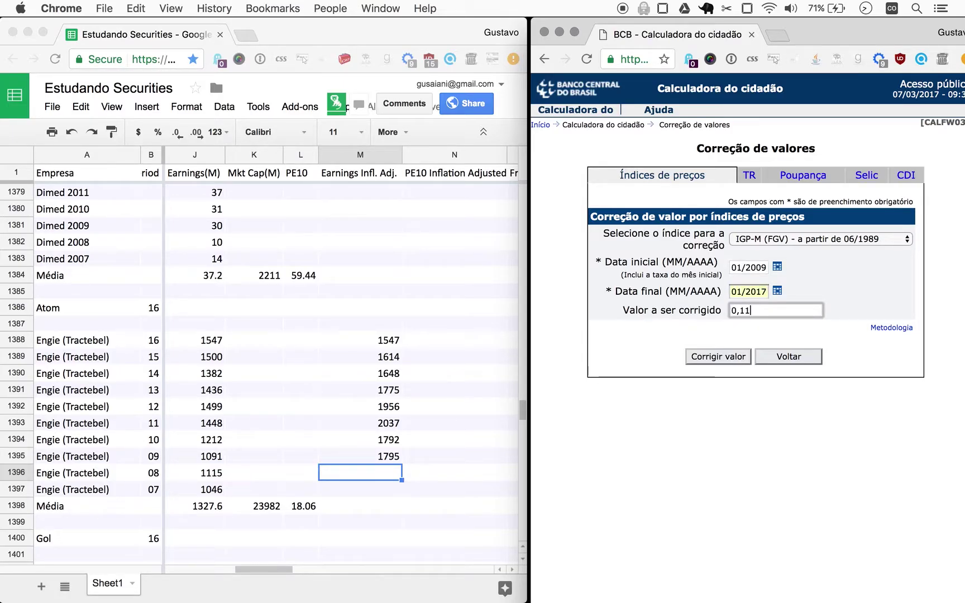
key("BackSpace")
key("BackSpace")
key("BackSpace")
key("BackSpace")
type("11,15")
left_click(715, 353)
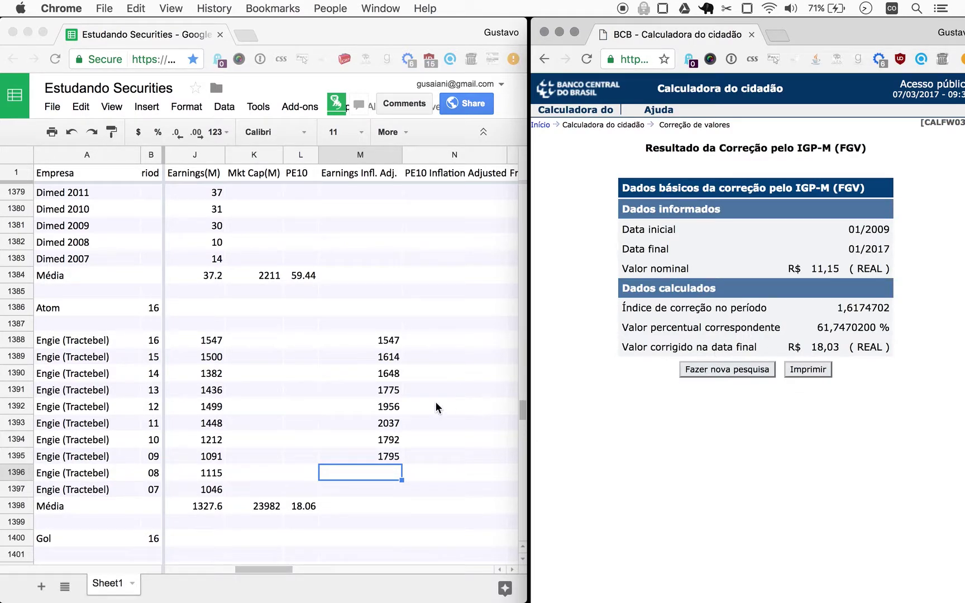
Enter 1803 in cell M1396 and reset the calculator form.
left_click(385, 472)
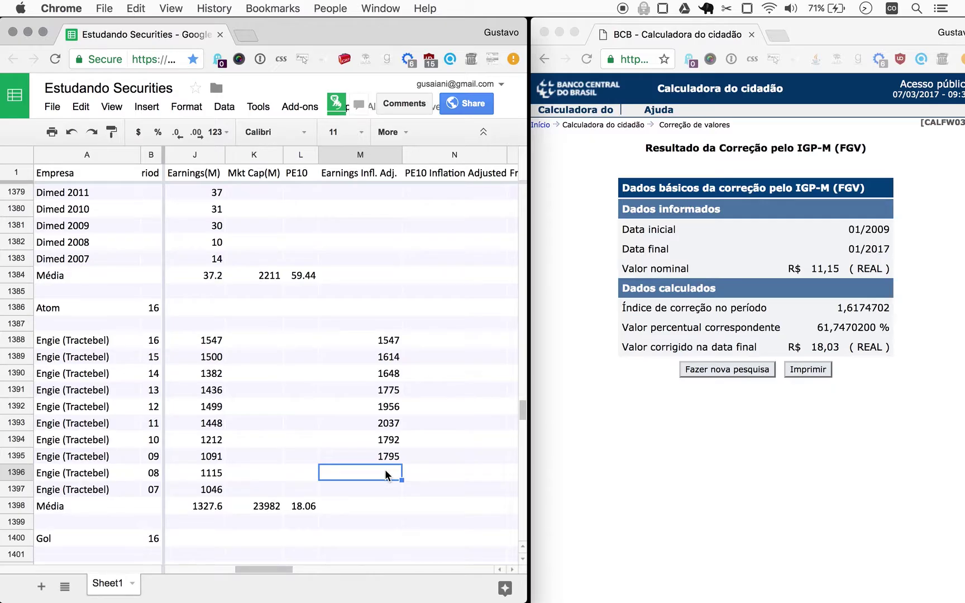
type("1803")
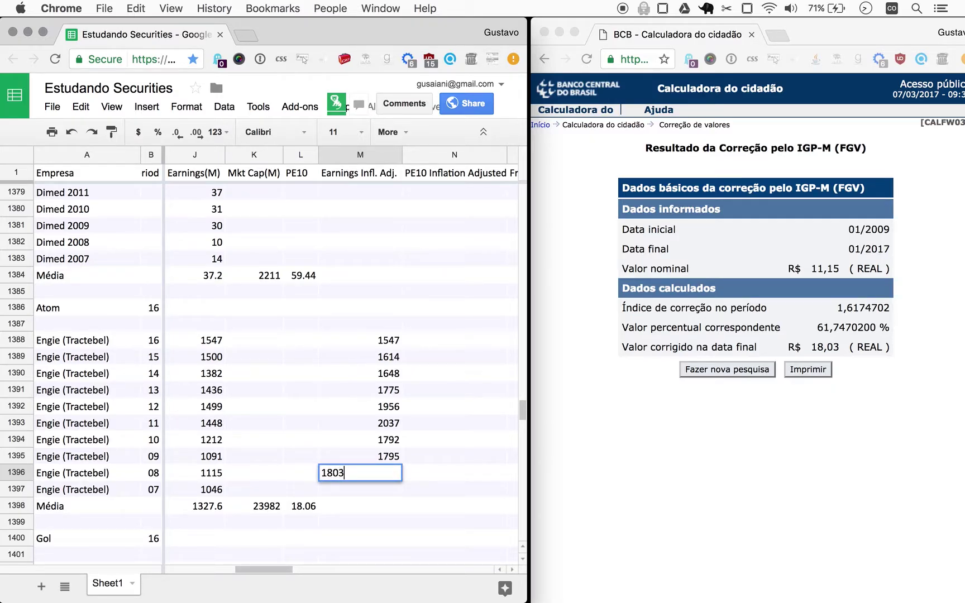
key("Tab")
key("Return")
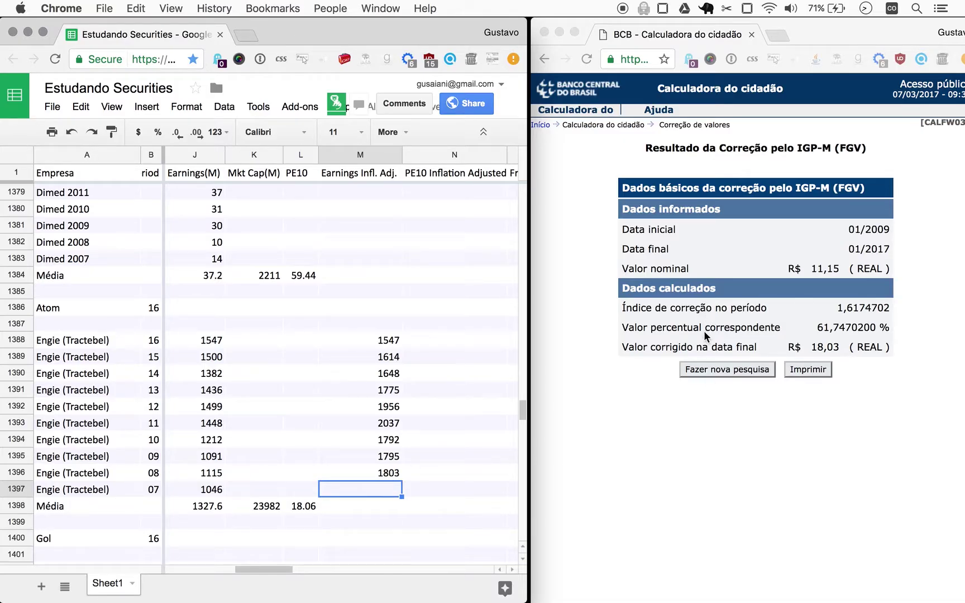
left_click(702, 365)
left_click(698, 368)
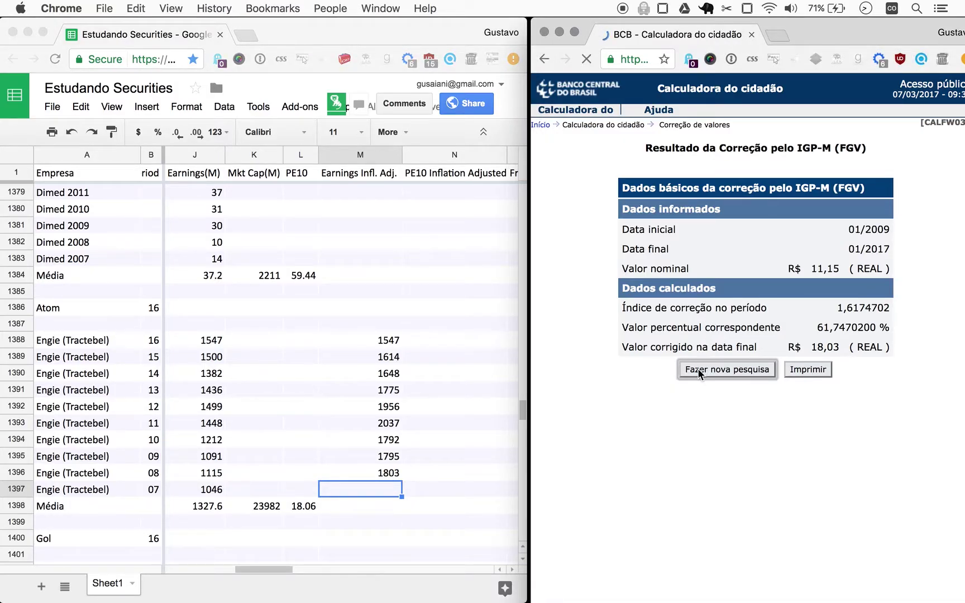
Correct 10,46 by IGP-M from 01/2008 to 01/2017.
left_click(742, 269)
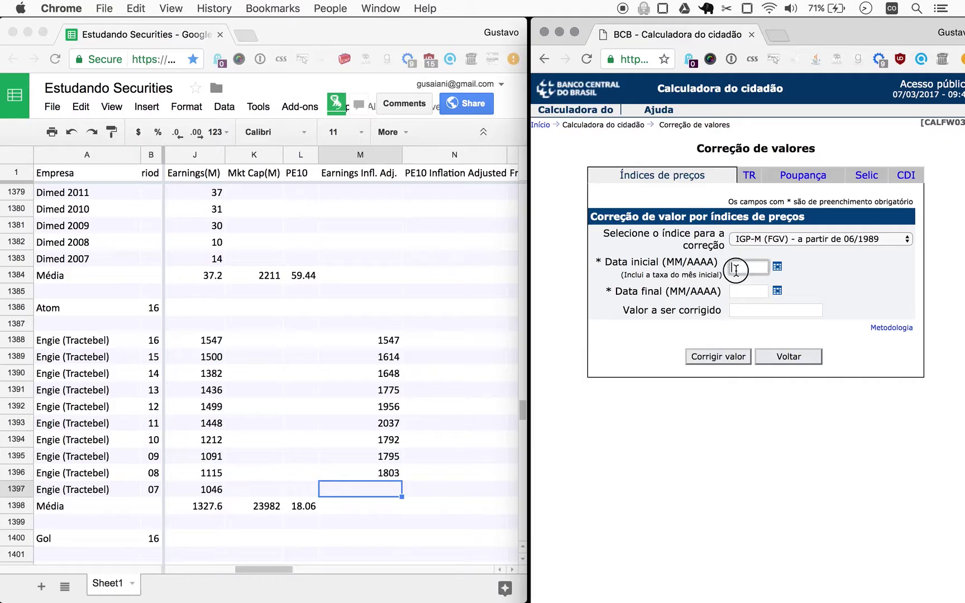
type("01/2008")
key("Tab")
type("01/")
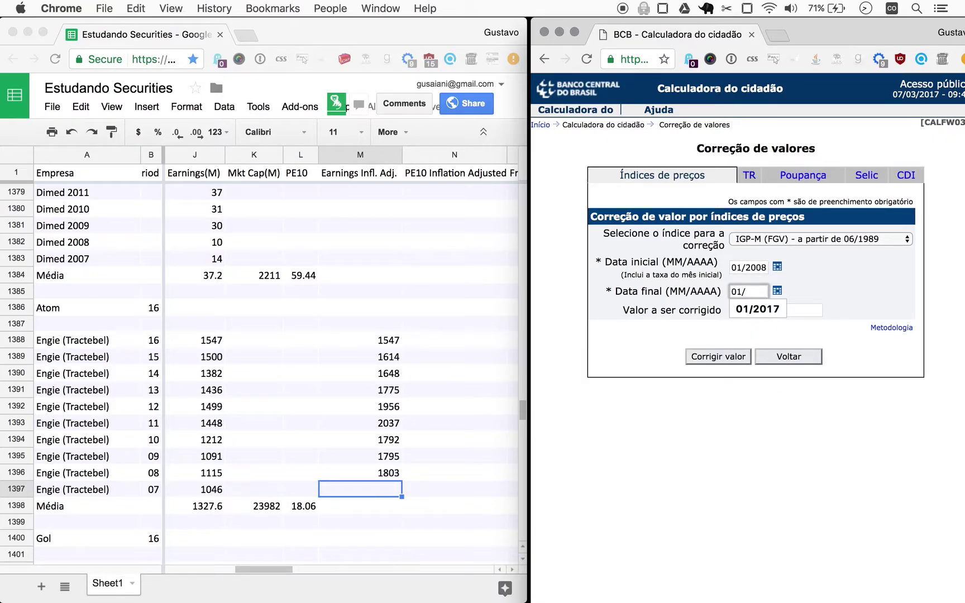
key("Down")
key("Return")
key("Tab")
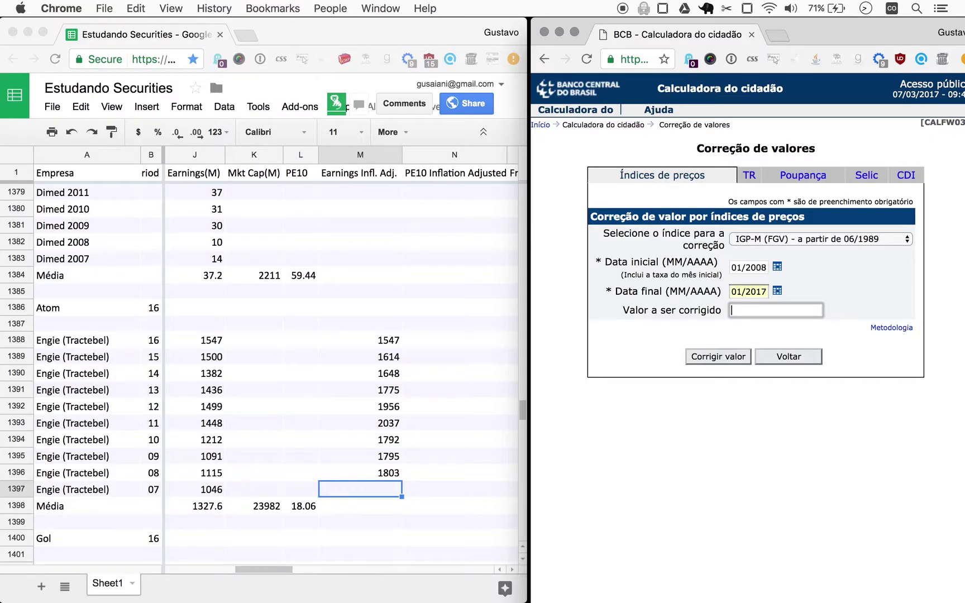
type("1,04")
type("6")
left_click(716, 359)
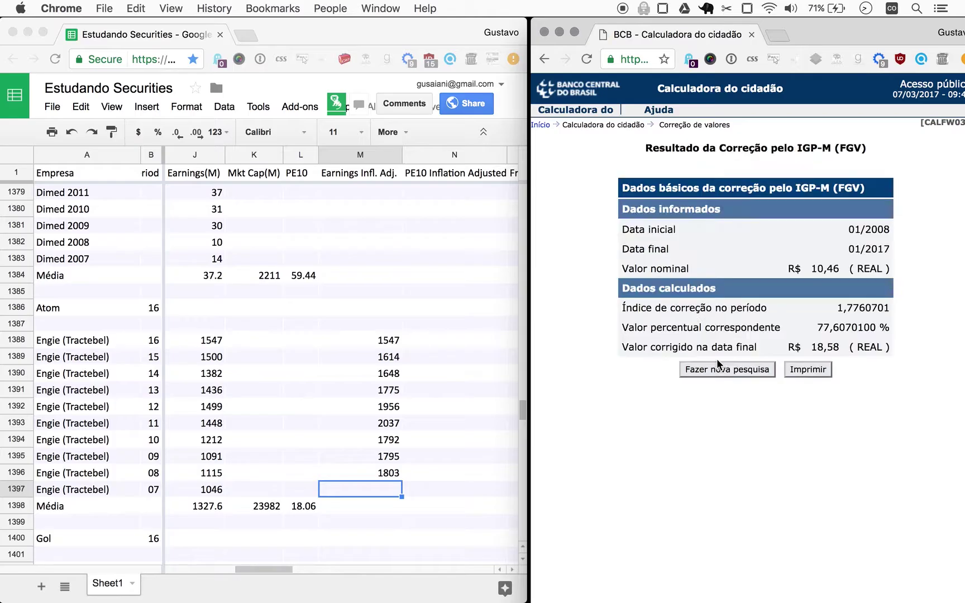
Enter 1858 in cell M1397 as the Engie 07 adjusted earnings.
left_click(381, 487)
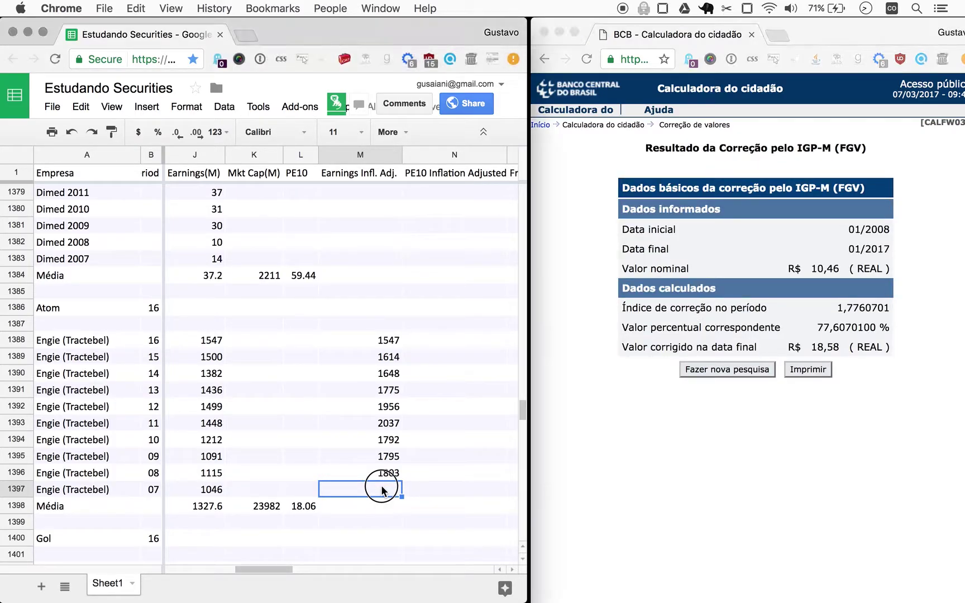
type("1858")
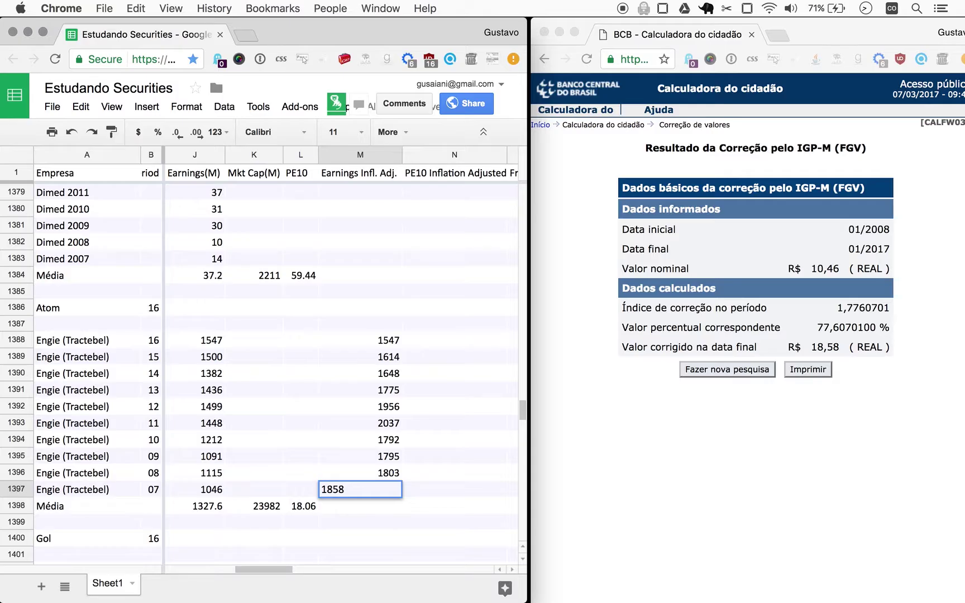
key("Tab")
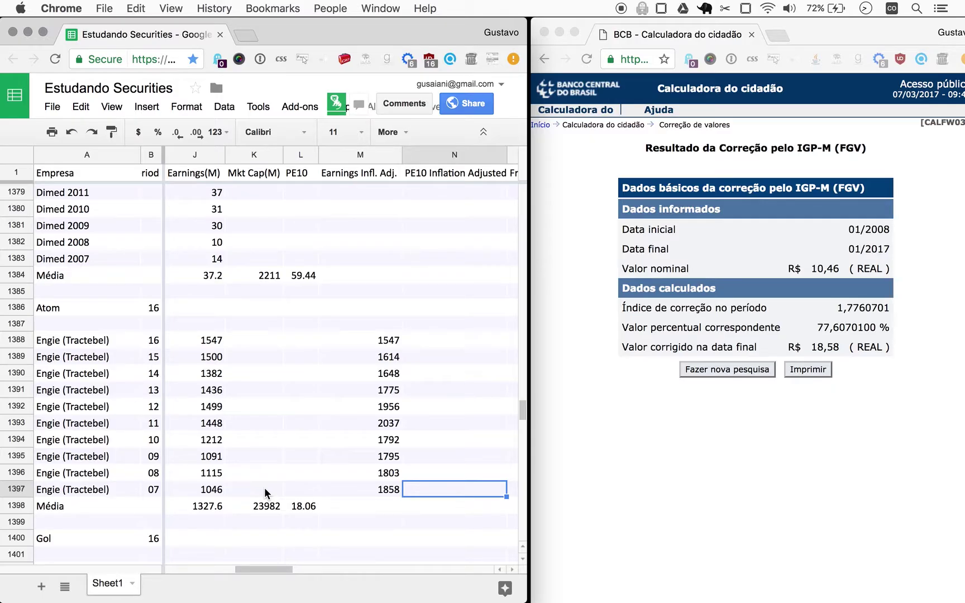
Copy the average formula from J1398 into M1398, averaging adjusted earnings to 1782.5.
left_click(373, 504)
key("Left")
key("Left")
key("Left")
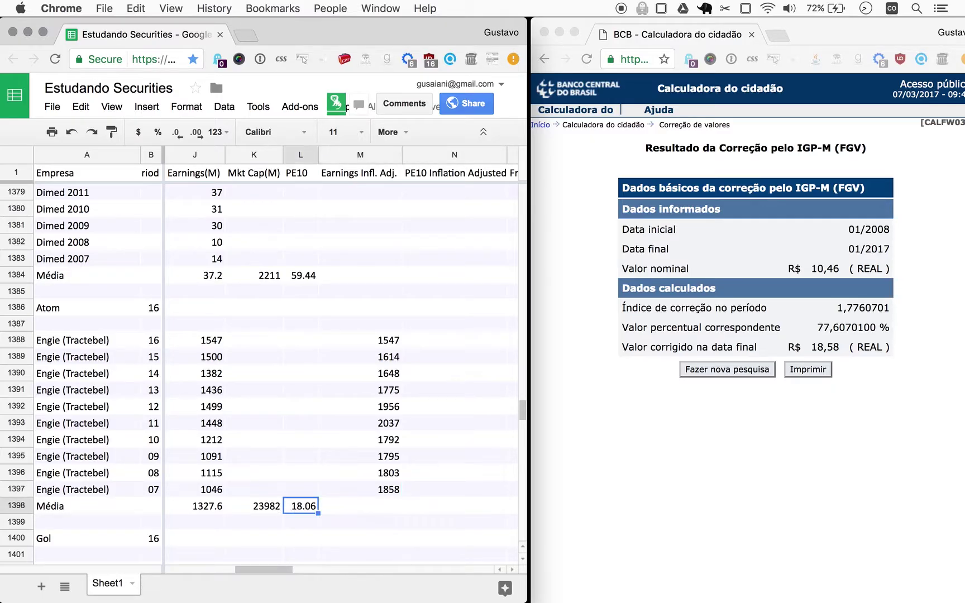
key("super+c")
key("Right")
key("Right")
left_click(373, 504)
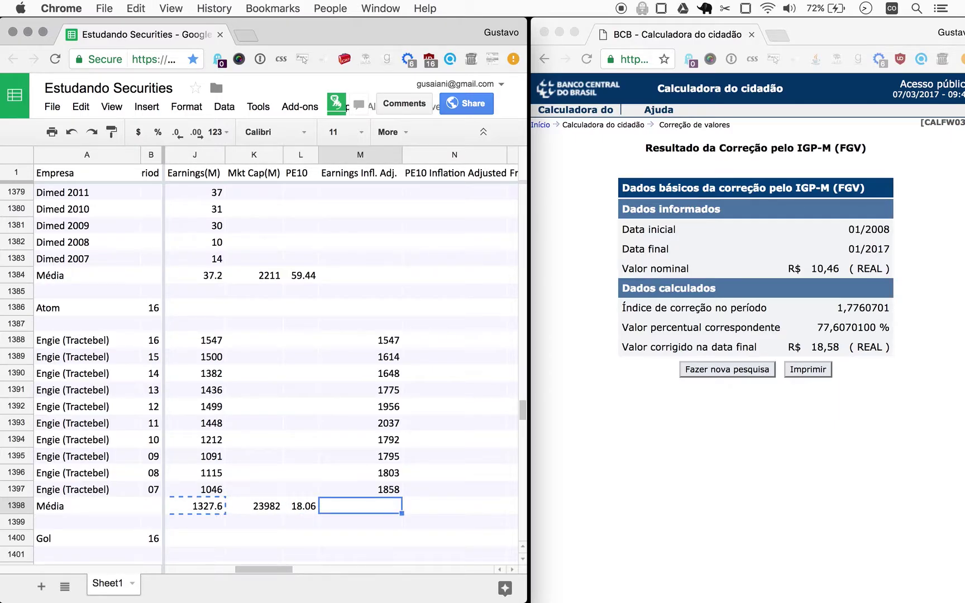
key("super+v")
Enter =sum(K1398/M1398) in N1398 for an inflation-adjusted PE10 of 13.45.
left_click(454, 505)
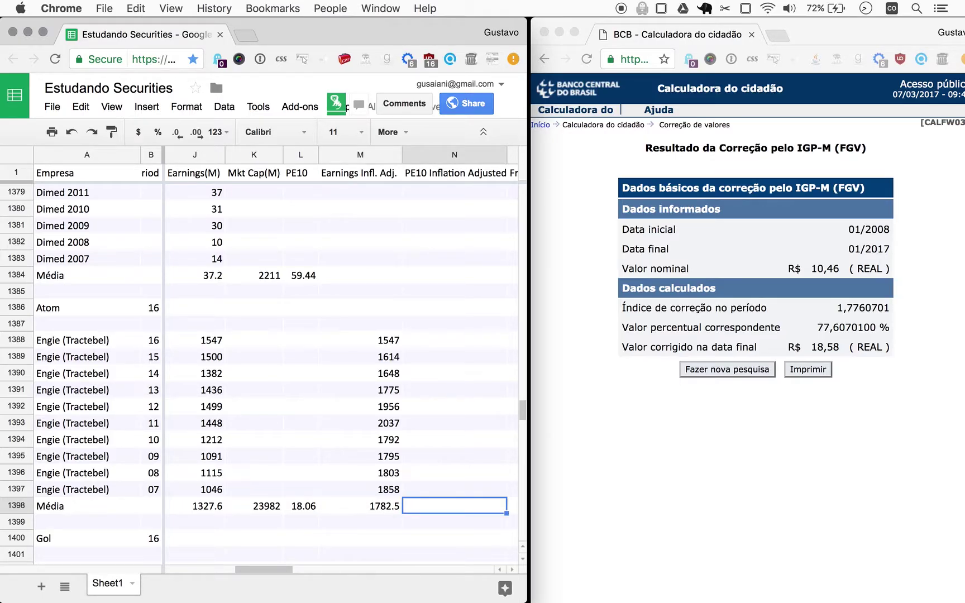
type("=sum(")
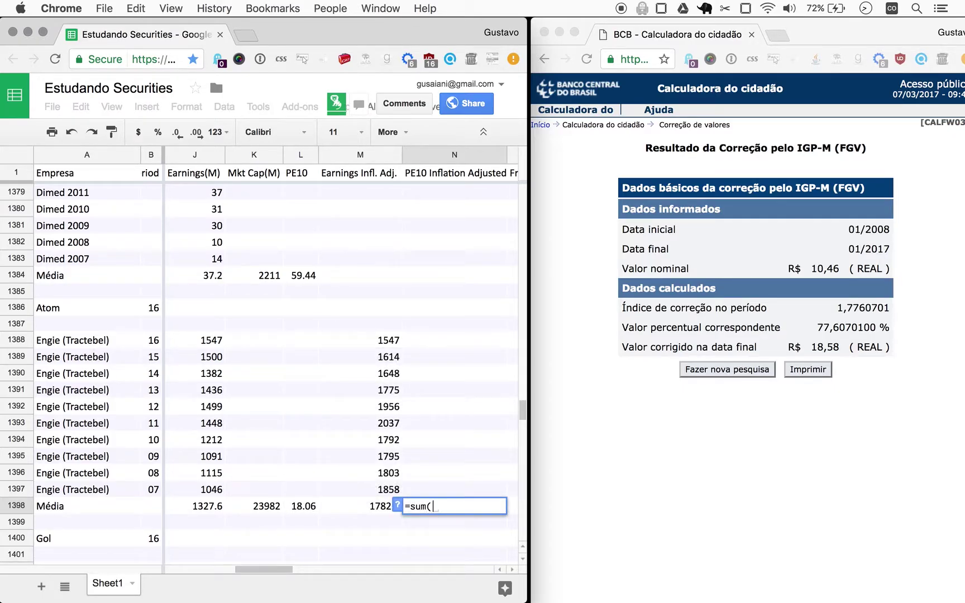
key("Left")
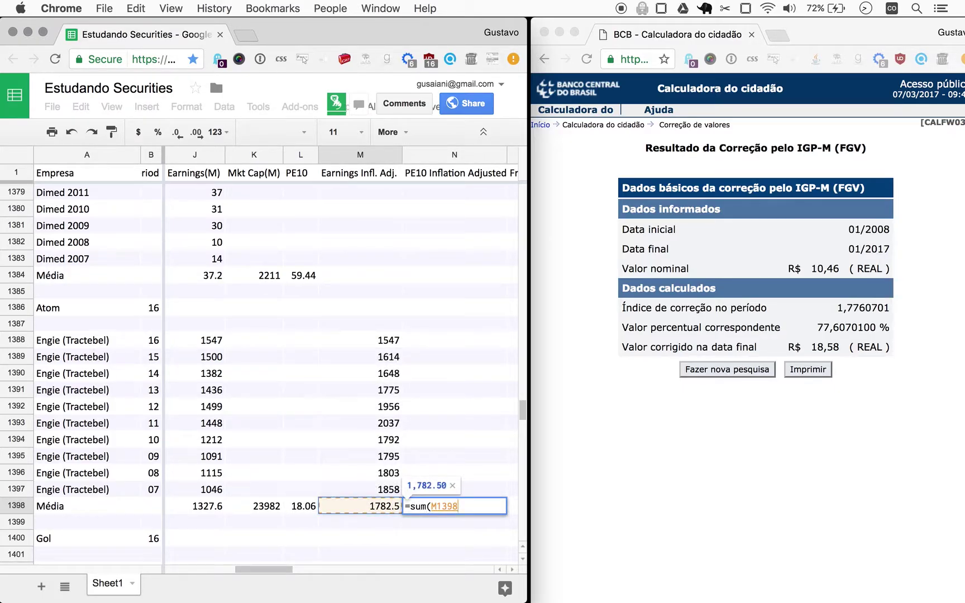
key("Left")
key("Left")
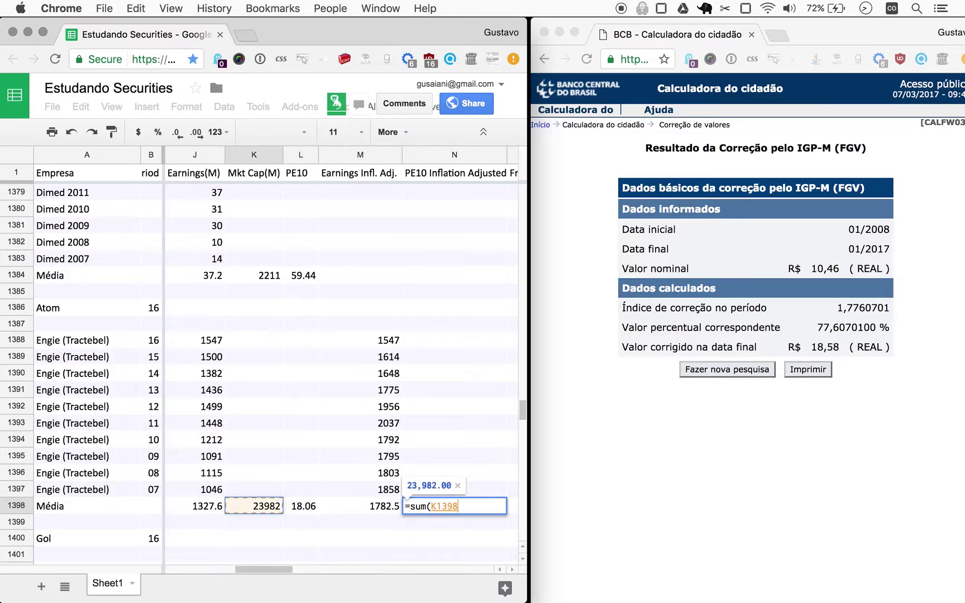
type("/")
key("Left")
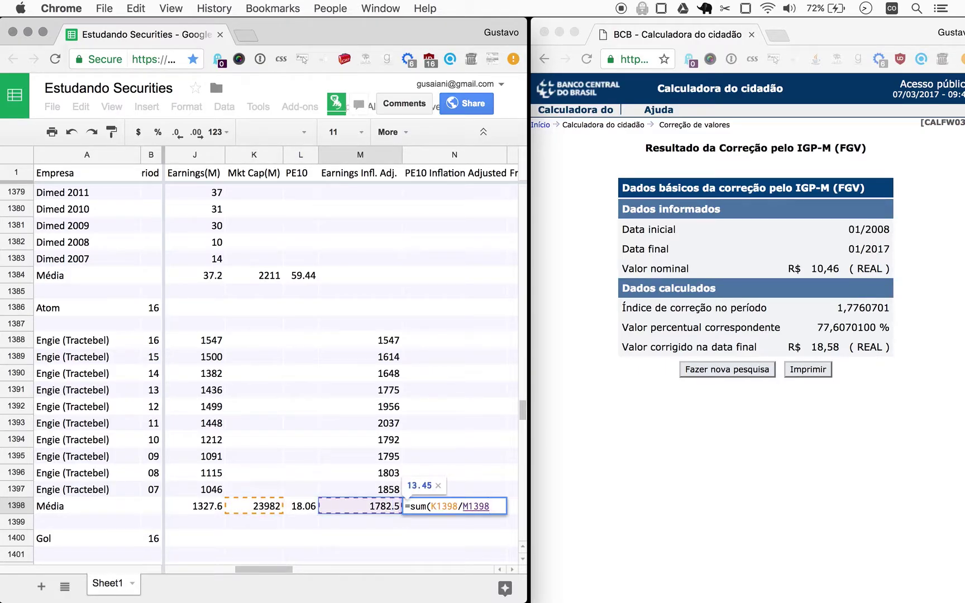
key("Return")
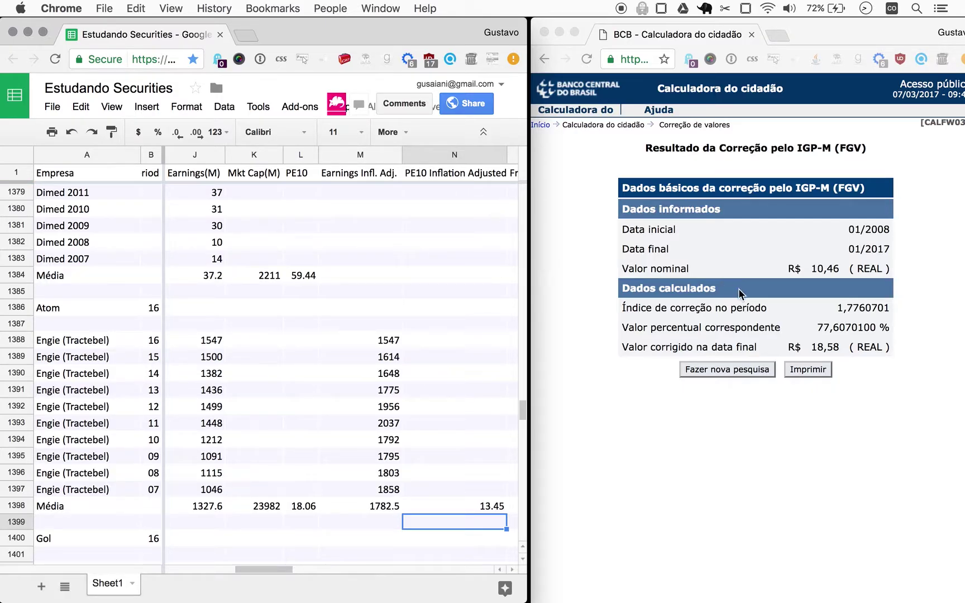
left_click(545, 32)
Stretch the Google Sheets window's right edge so the spreadsheet spans the full screen width.
left_click_drag(525, 102, 961, 118)
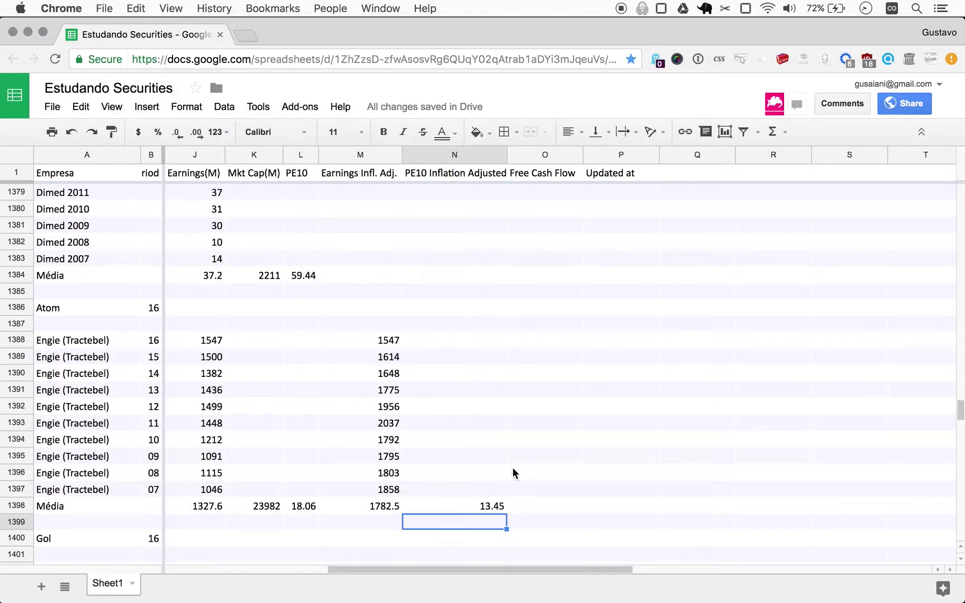
Scroll back to column C and down two rows to show Engie's Ticker, debt, liabilities and equity columns.
scroll(513, 463, "left", 5)
scroll(514, 466, "left", 1)
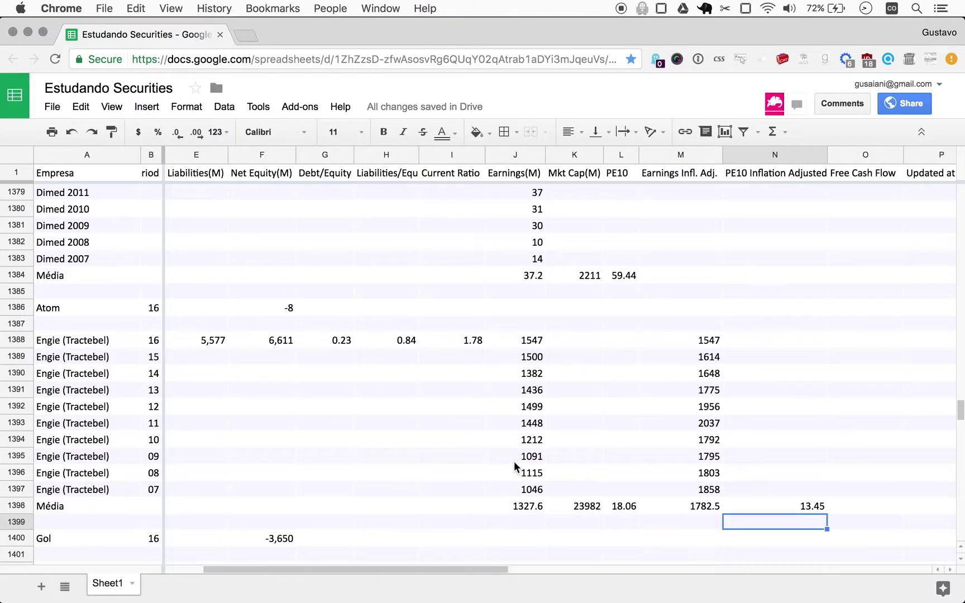
scroll(516, 466, "left", 1)
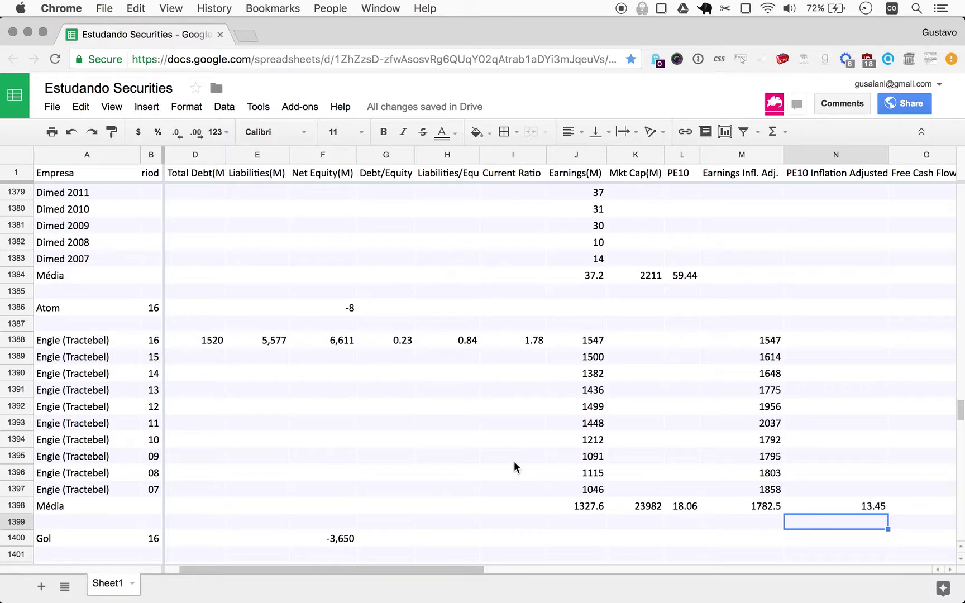
scroll(513, 461, "left", 1)
scroll(513, 461, "down", 1)
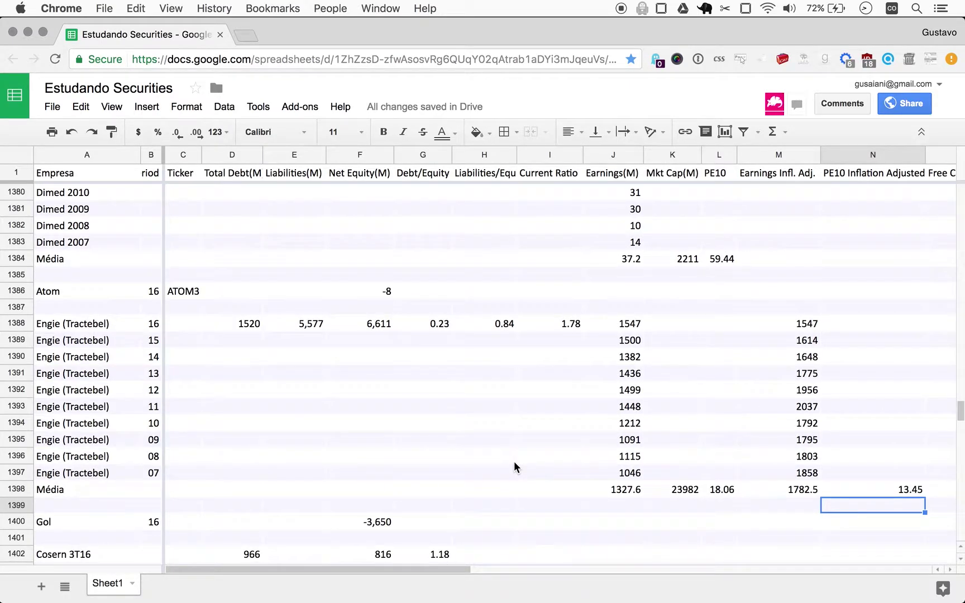
scroll(514, 467, "down", 1)
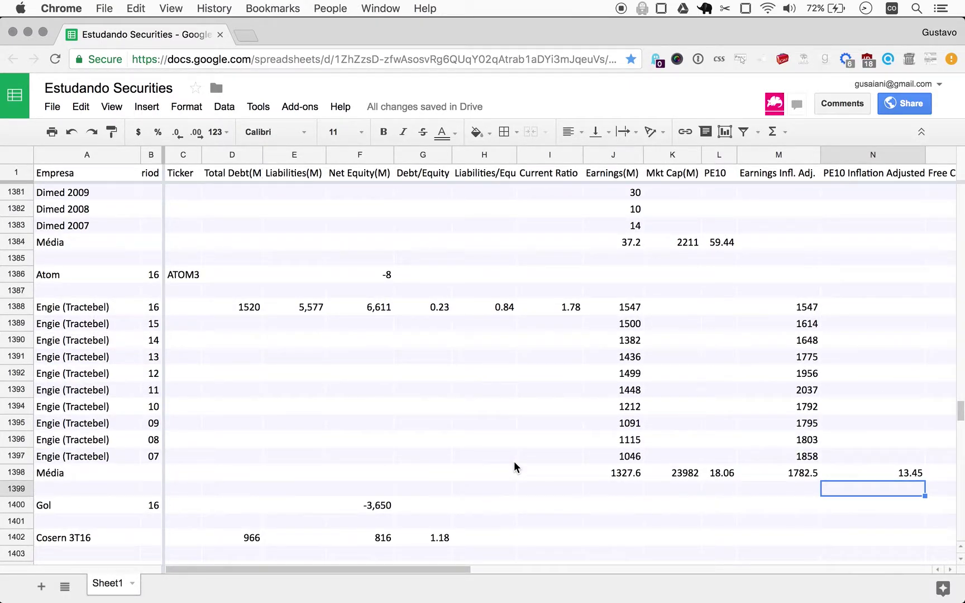